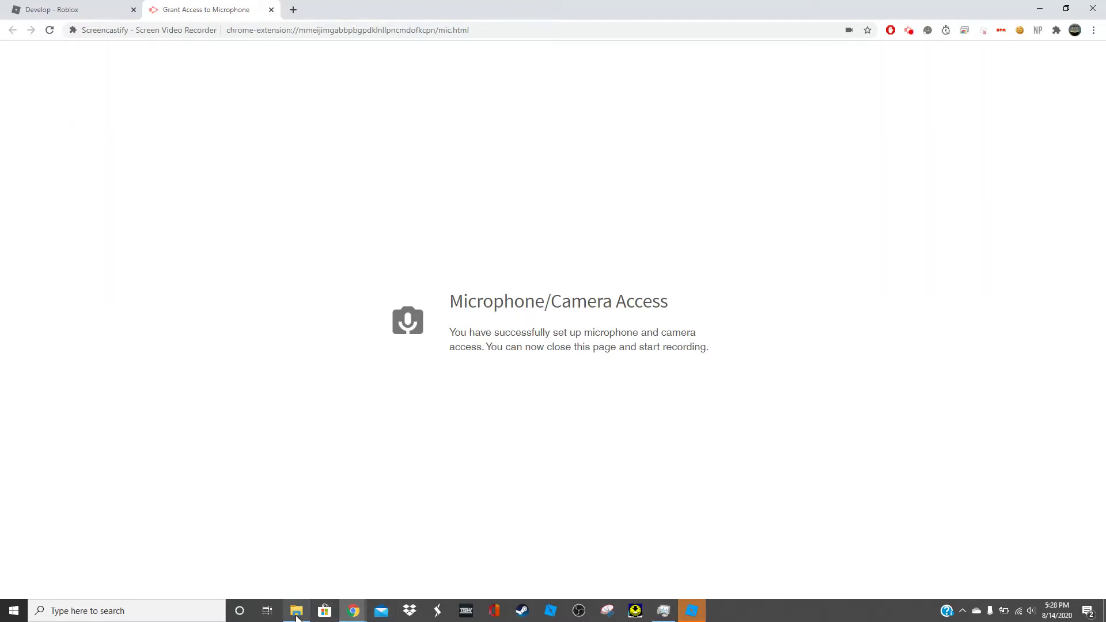
Step: Switch to Roblox Studio and insert the v_0.0.5.2 TableBoard Studios Ship System file dated 8/8/2020 2:10 PM from Downloads into the place
mouse_move(296, 617)
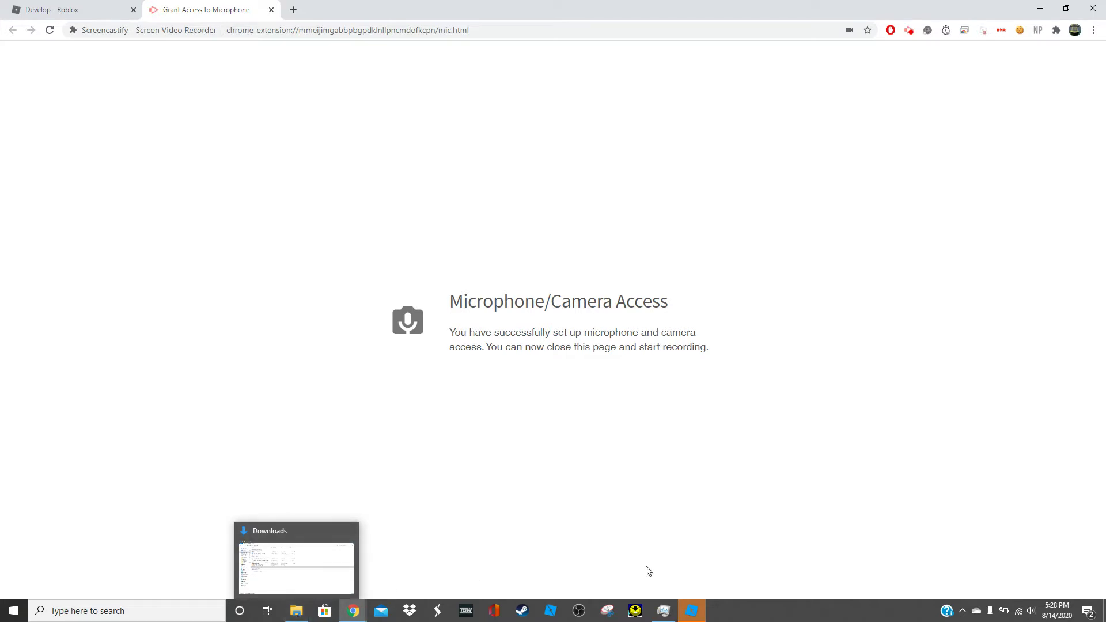
click(691, 609)
click(296, 611)
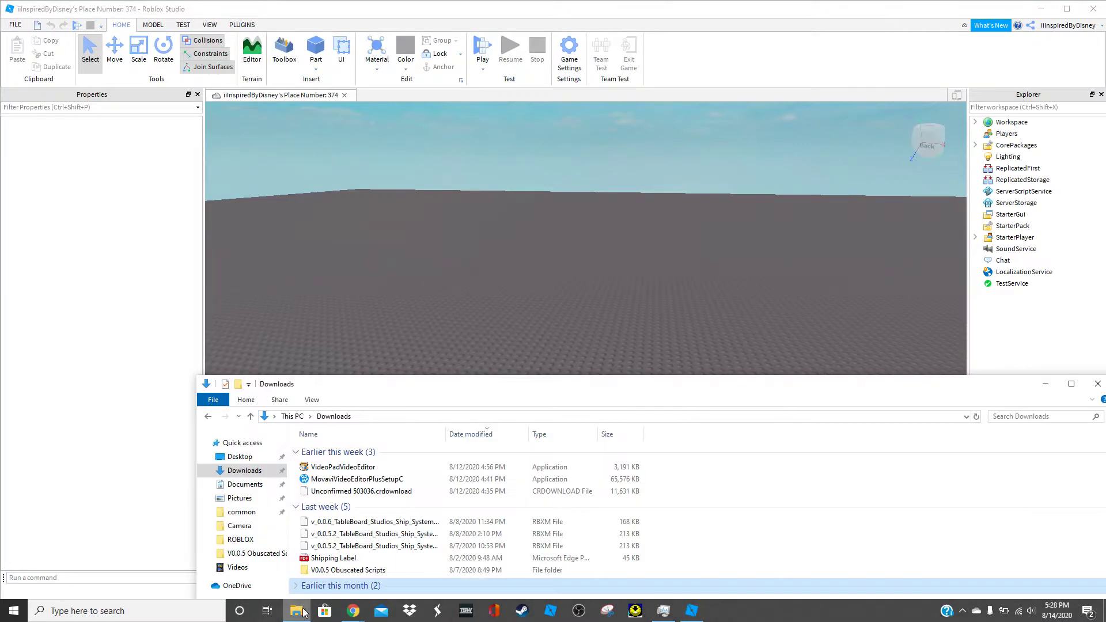
drag(382, 390, 425, 293)
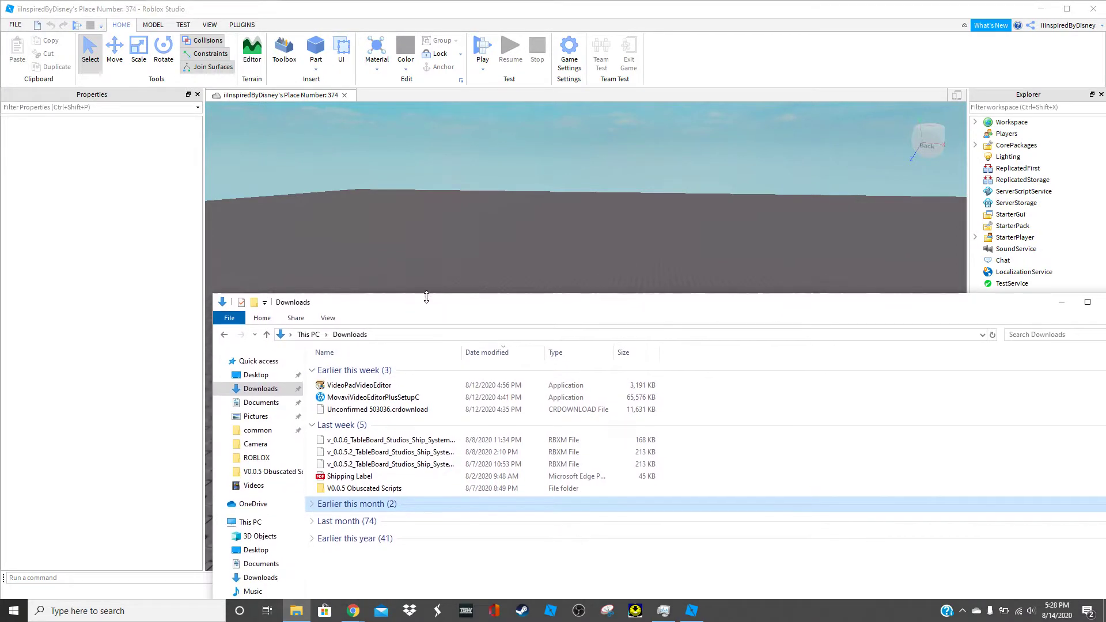
click(380, 455)
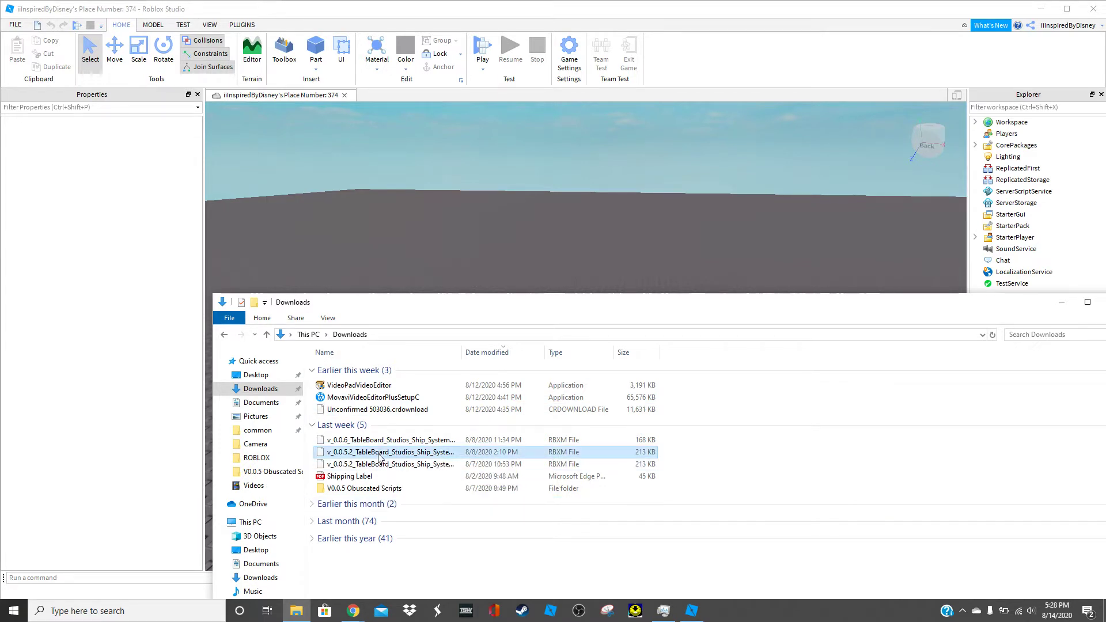
drag(379, 456, 426, 253)
click(1061, 303)
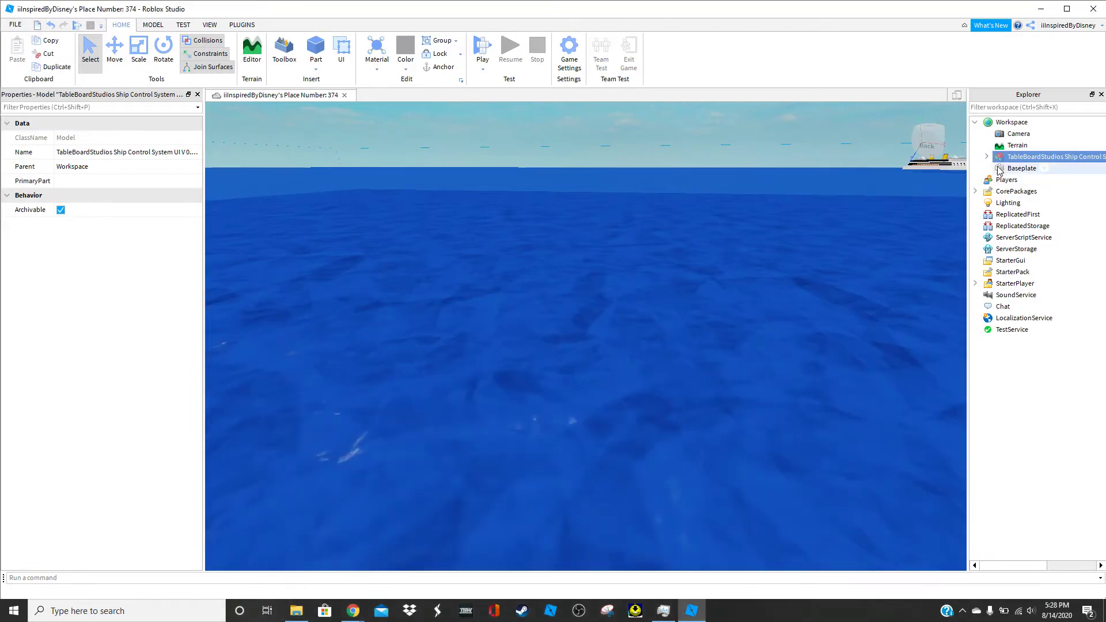
right_drag(667, 380, 668, 379)
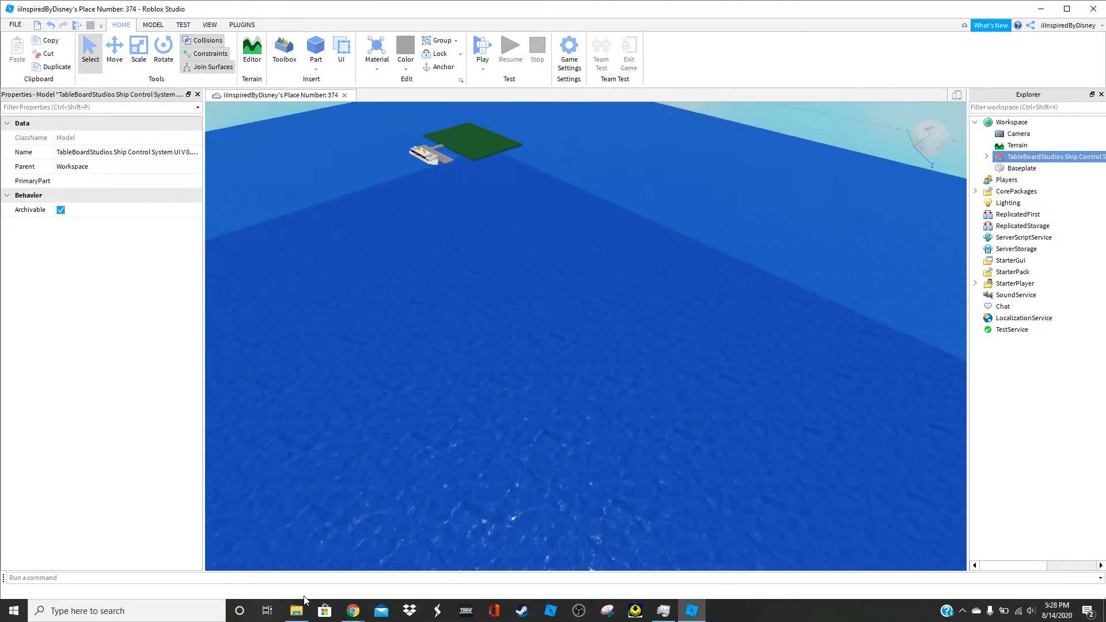
click(296, 610)
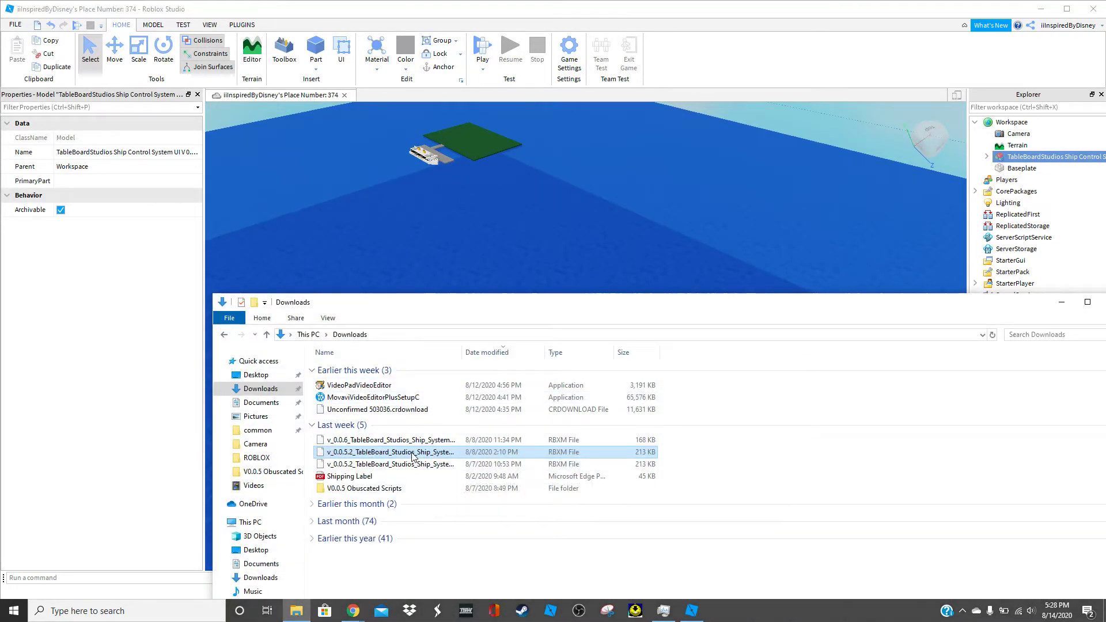
drag(413, 456, 459, 281)
drag(486, 216, 487, 210)
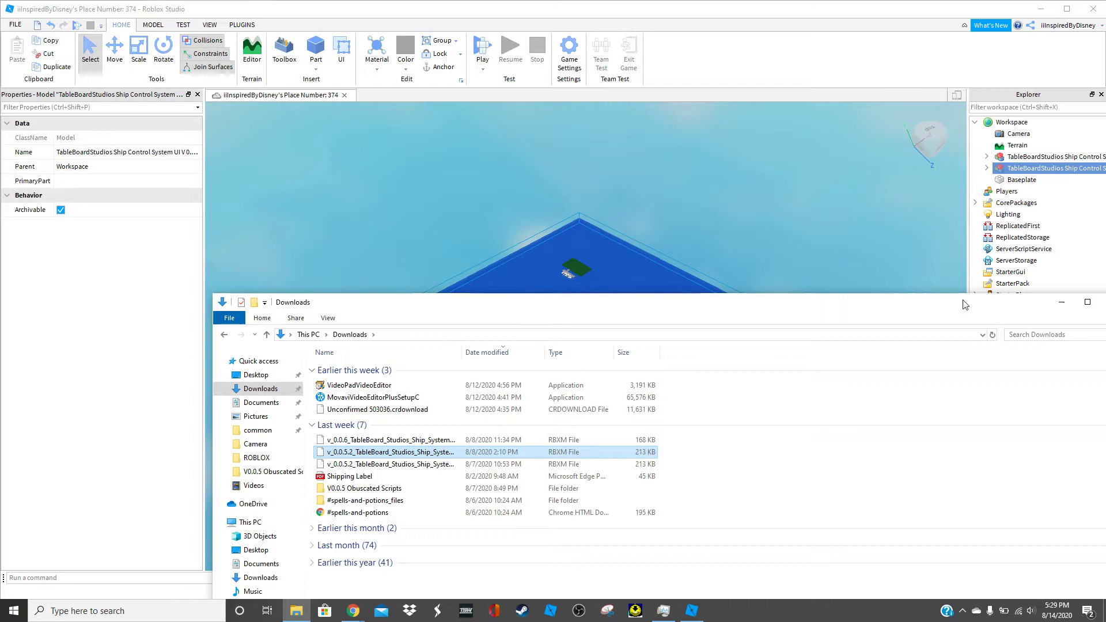
click(1061, 302)
right_drag(686, 296, 662, 296)
scroll(654, 311, up, 2)
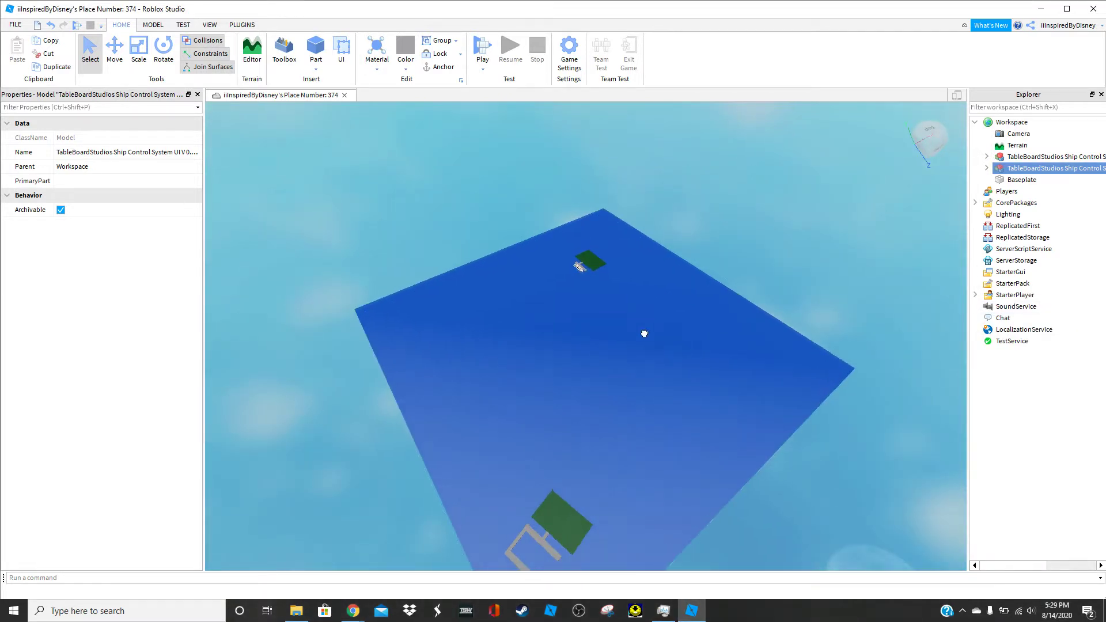
key(Delete)
Step: Examine the inserted ship system model with its ship, dock and green island on the water
scroll(631, 440, up, 4)
right_drag(632, 439, 609, 398)
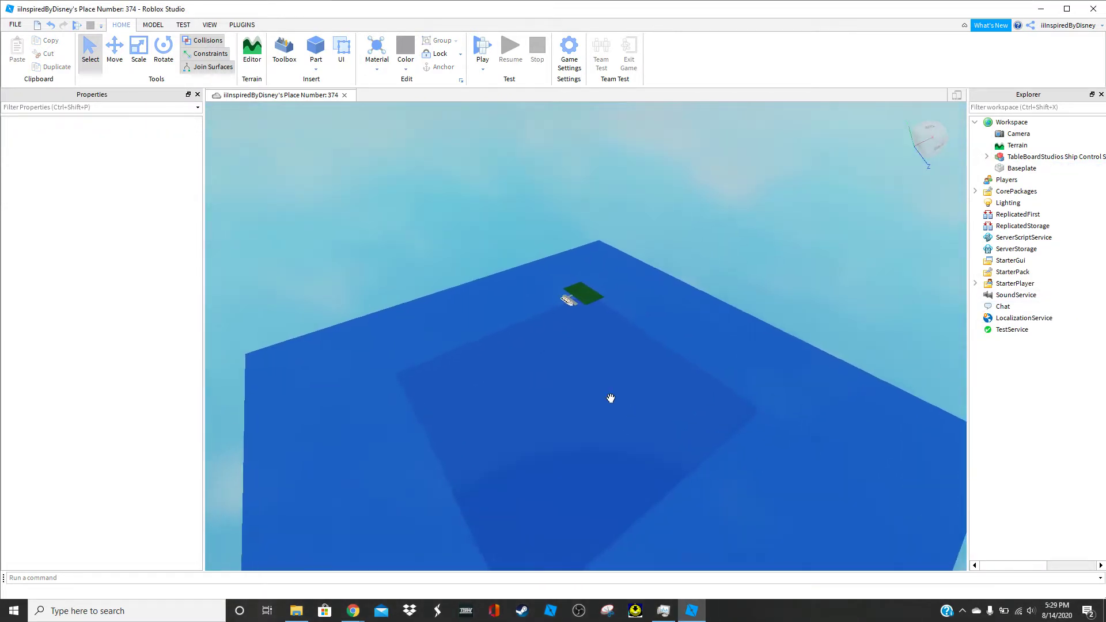
scroll(593, 357, up, 1)
click(580, 315)
click(580, 315)
right_drag(558, 434, 558, 435)
key(w)
key(a)
Step: Move LogsScript and MainScript from the model's FoldersChildrenToServerScriptService folder into ServerScriptService
click(987, 157)
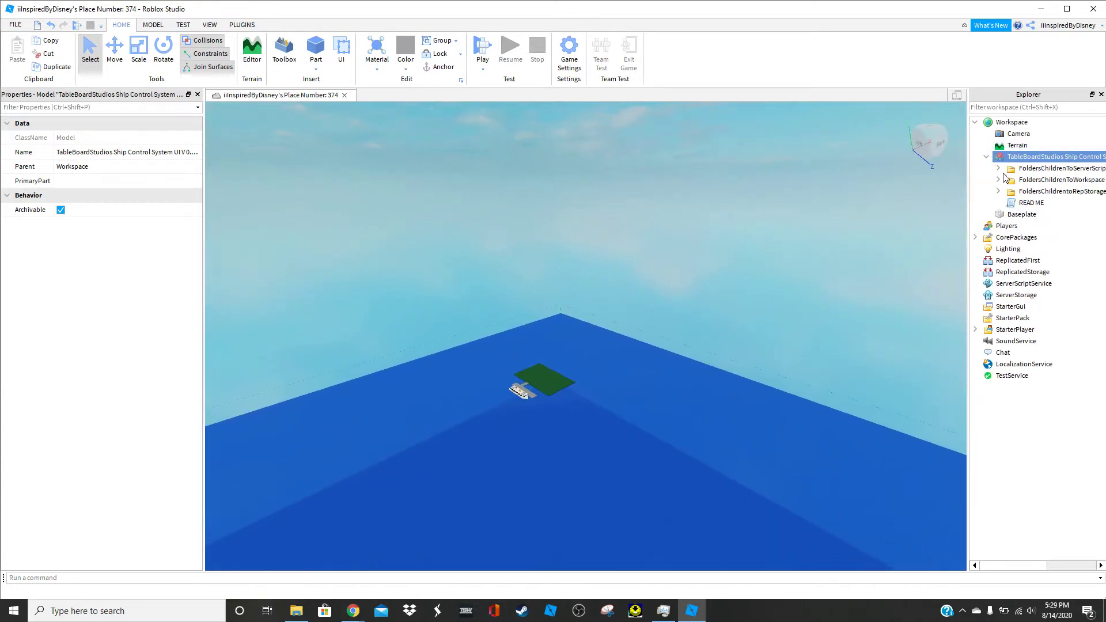
click(998, 168)
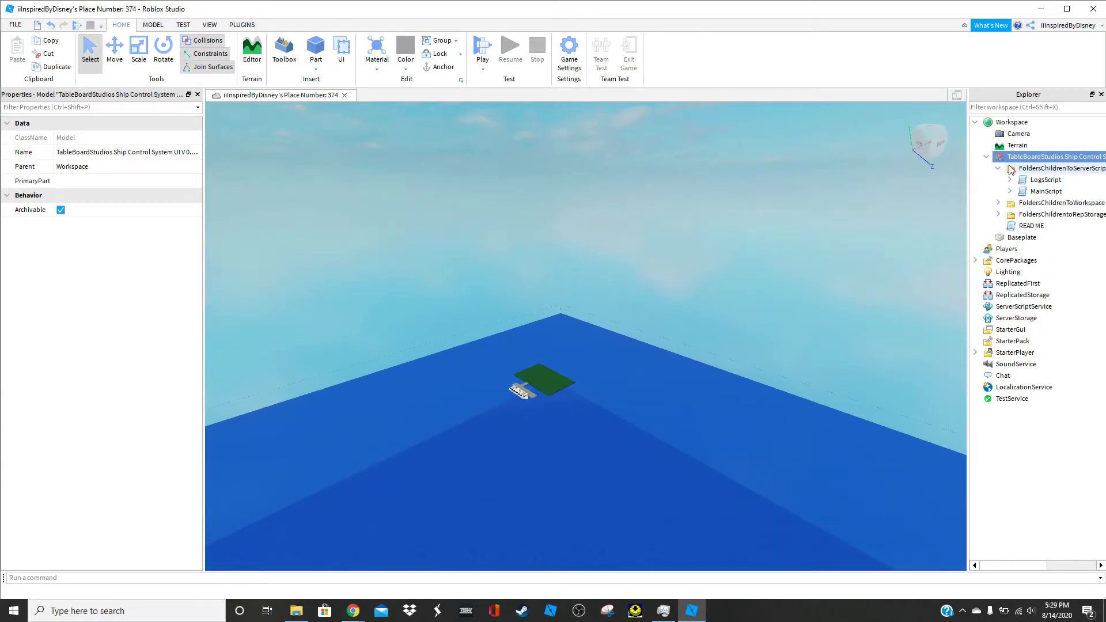
click(1011, 169)
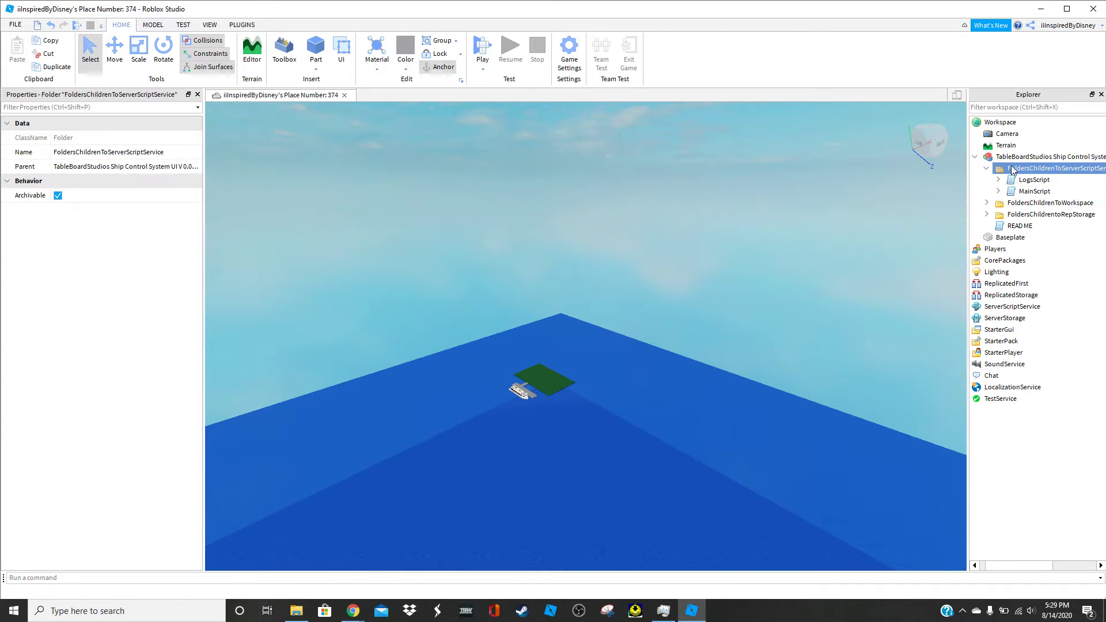
right_click(1012, 168)
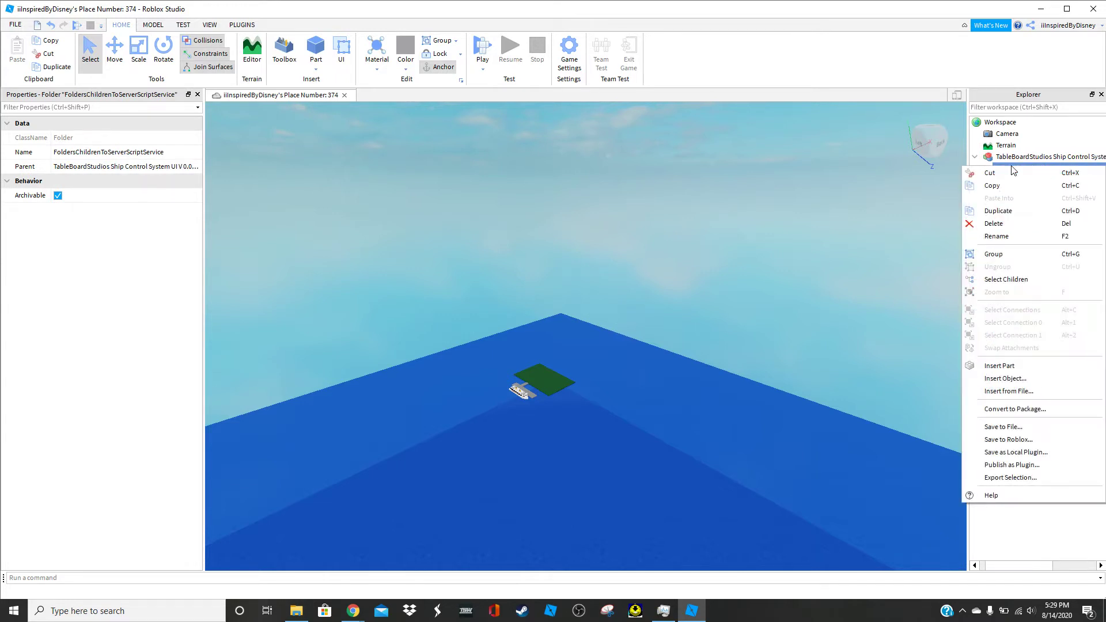
click(1026, 281)
drag(1050, 218, 1031, 306)
Step: Move the four remote events AnchorShip, DISNEYLOG, HornSounded and UnAnchorShip from the FoldersChildrentoRepStorage folder into ReplicatedStorage
click(998, 191)
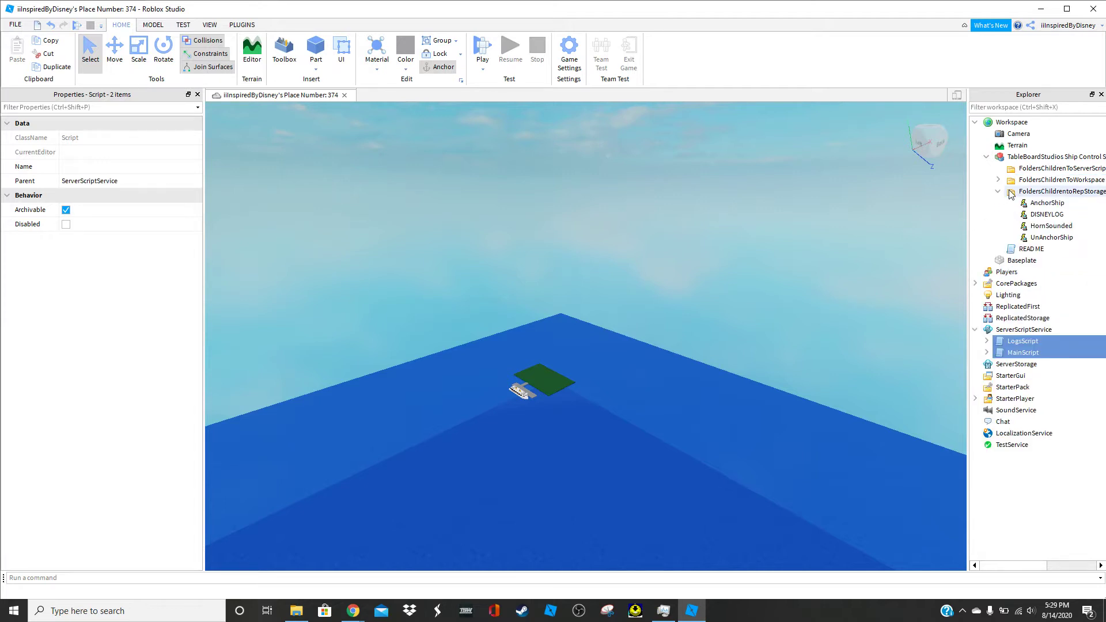
right_click(1011, 192)
click(1047, 311)
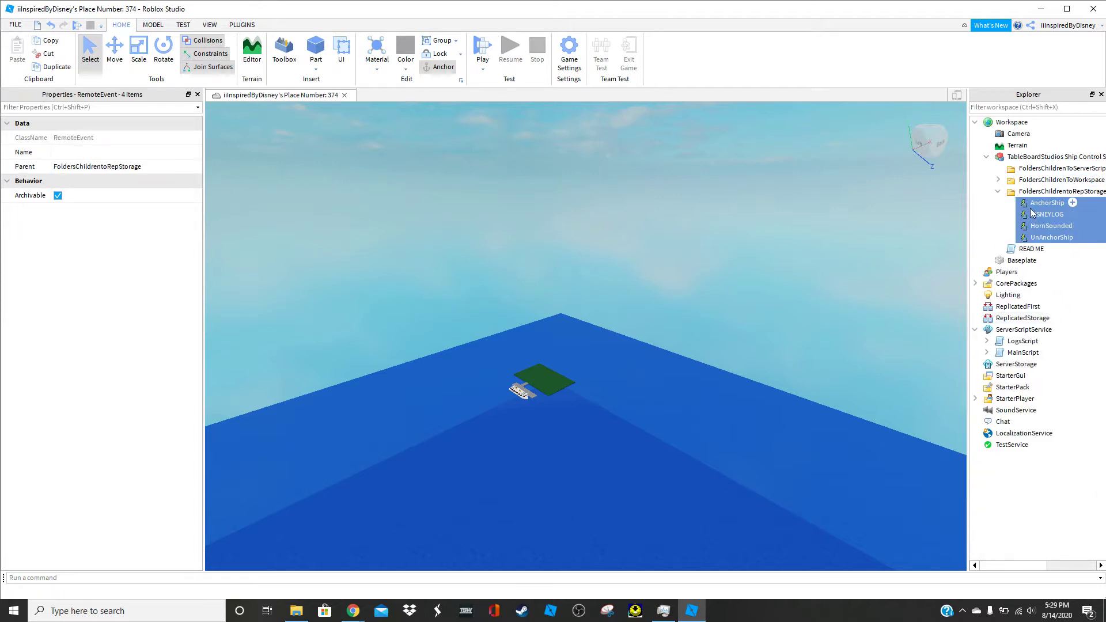
drag(1031, 213, 1022, 316)
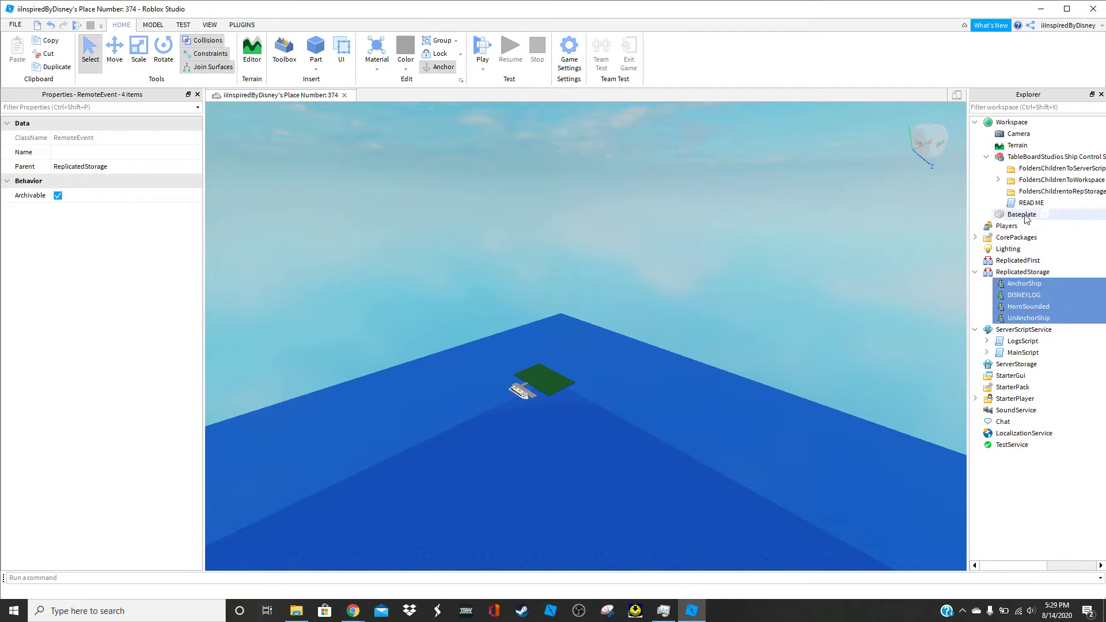
Step: Move BoatRecievers, BoatControl, DemoTestingShipANDmap and Gui from the FoldersChildrenToWorkspace folder directly into Workspace
click(998, 179)
click(1037, 180)
right_click(1037, 179)
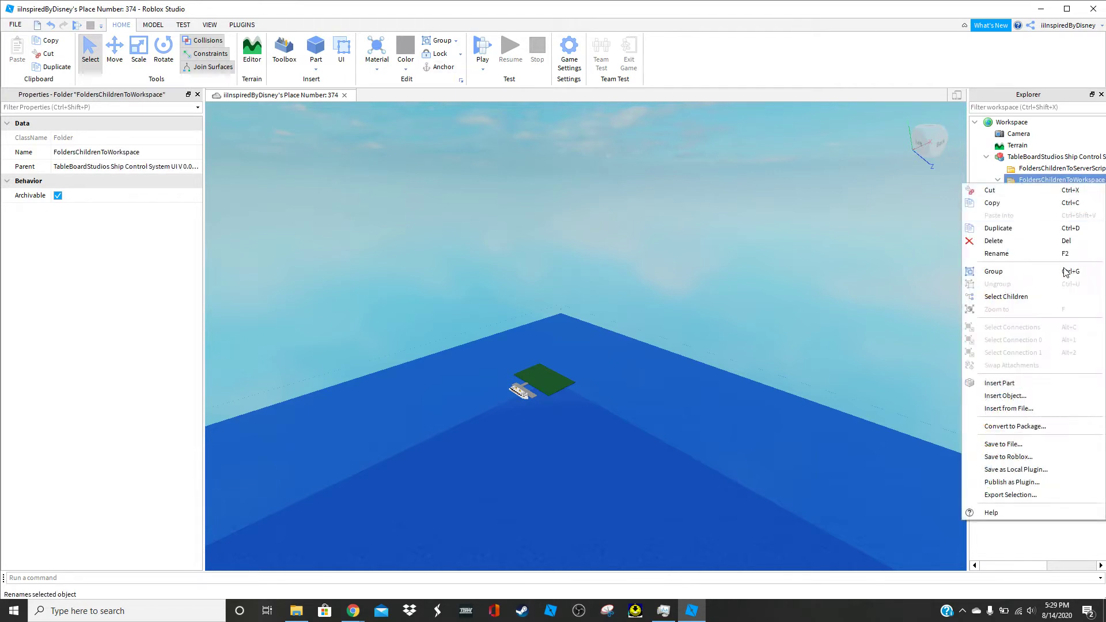
click(1049, 296)
drag(1039, 194, 1037, 123)
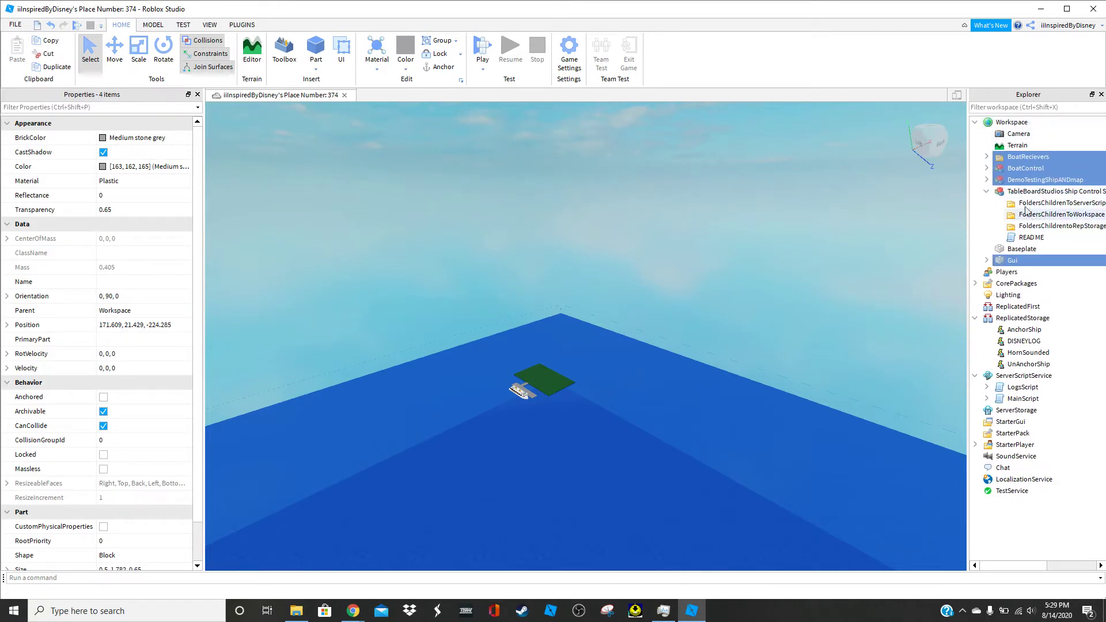
Step: Delete the leftover TableBoardStudios Ship Control System model with its emptied folders from Workspace
click(984, 193)
click(996, 192)
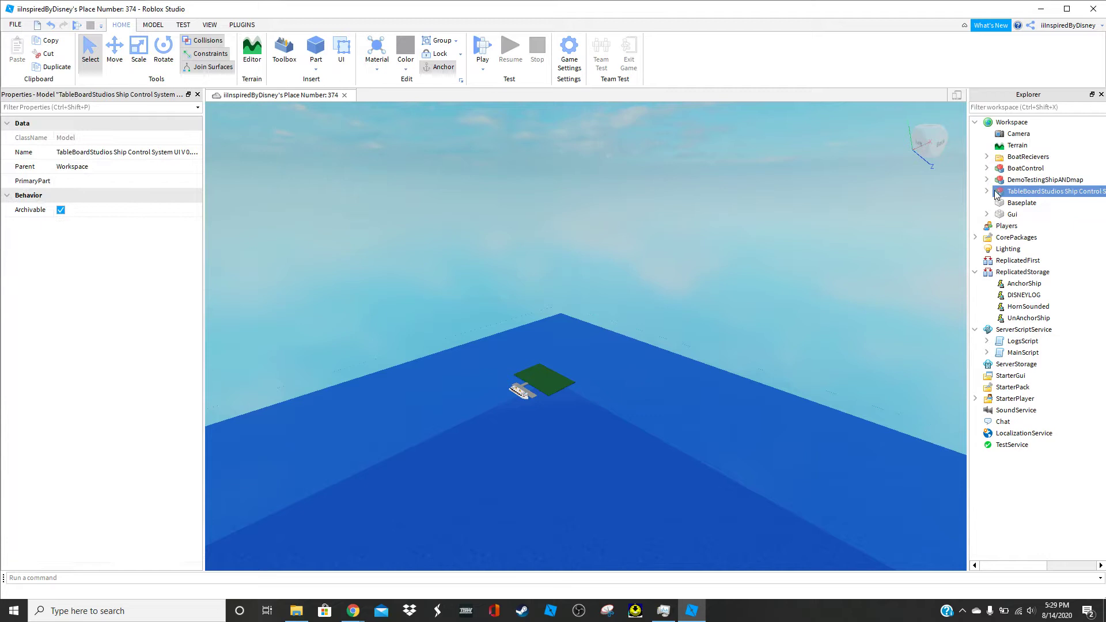
key(Delete)
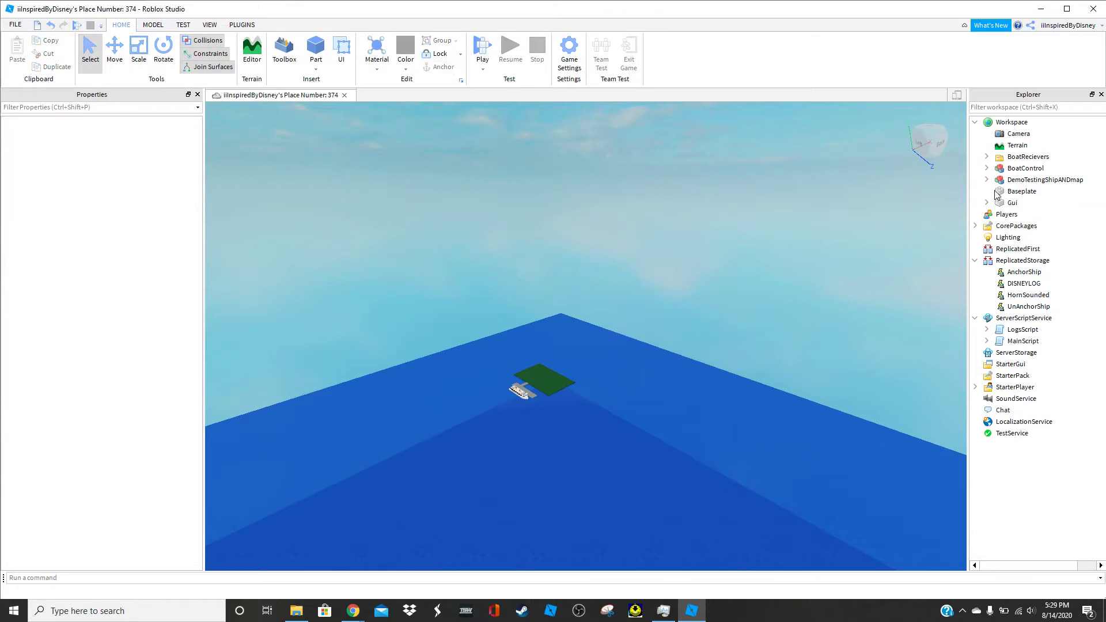
Step: Make sure Allow HTTP Requests is enabled in the game's security settings and save the settings
click(565, 50)
click(343, 233)
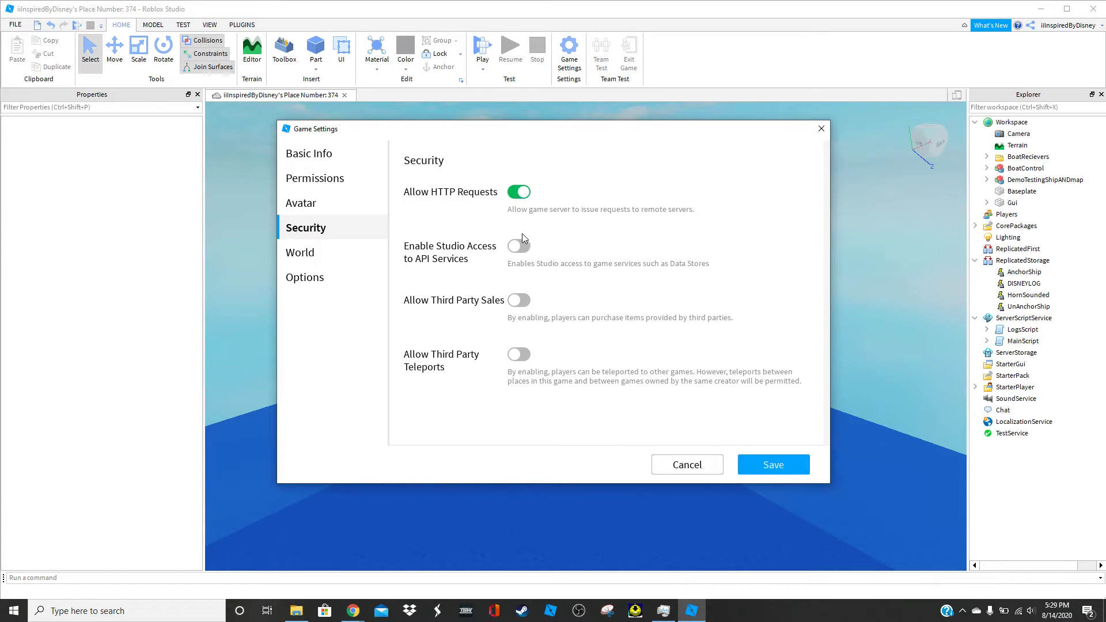
click(763, 464)
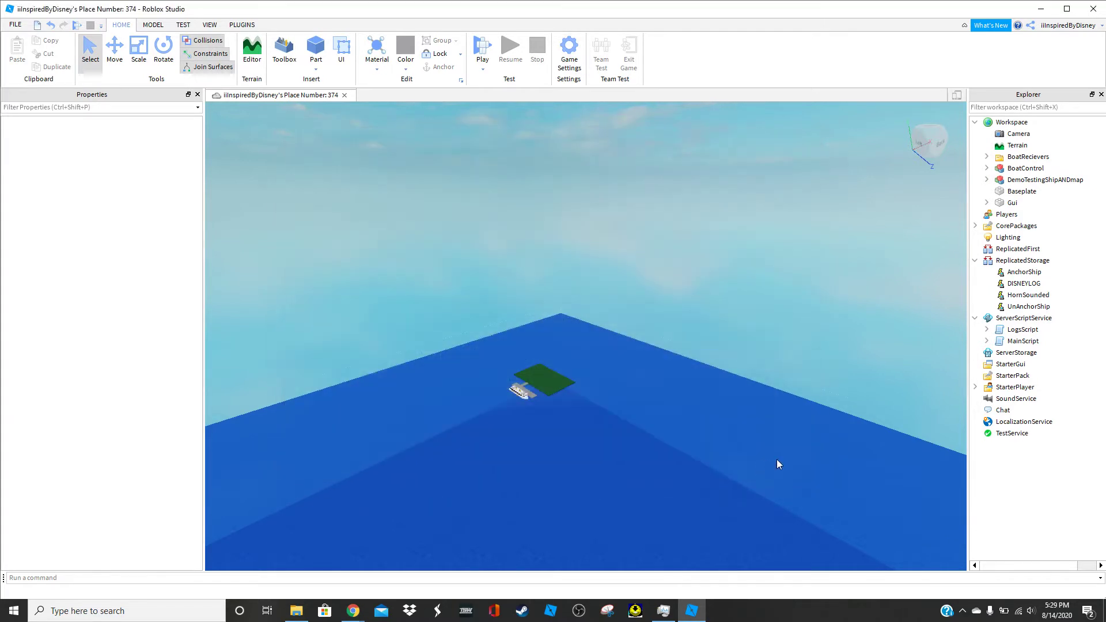
click(15, 26)
click(108, 156)
Step: Examine the demo ship's upper deck up close, including the small parts just in front of the forward grey platform
right_drag(602, 459, 601, 459)
scroll(601, 459, up, 3)
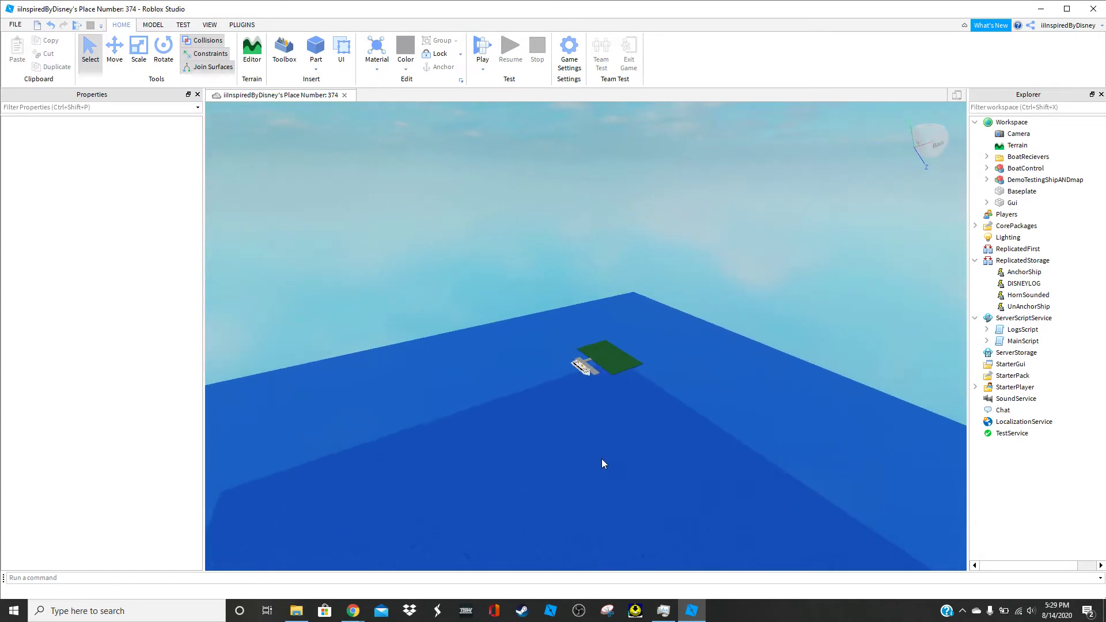
scroll(582, 376, up, 6)
right_drag(582, 376, 582, 376)
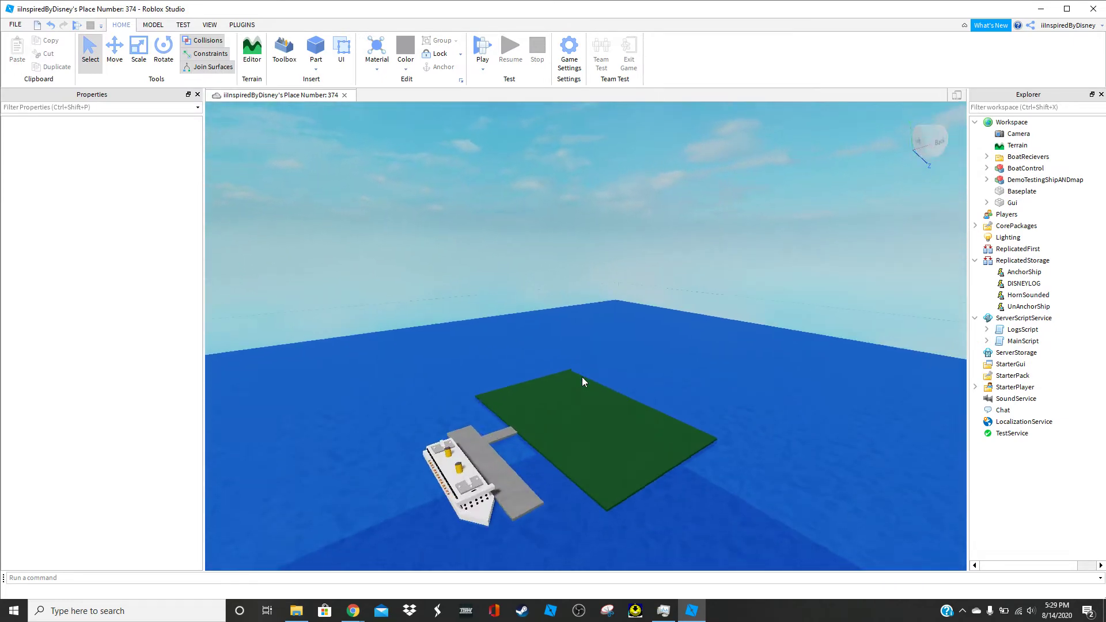
scroll(582, 376, up, 10)
scroll(581, 376, down, 2)
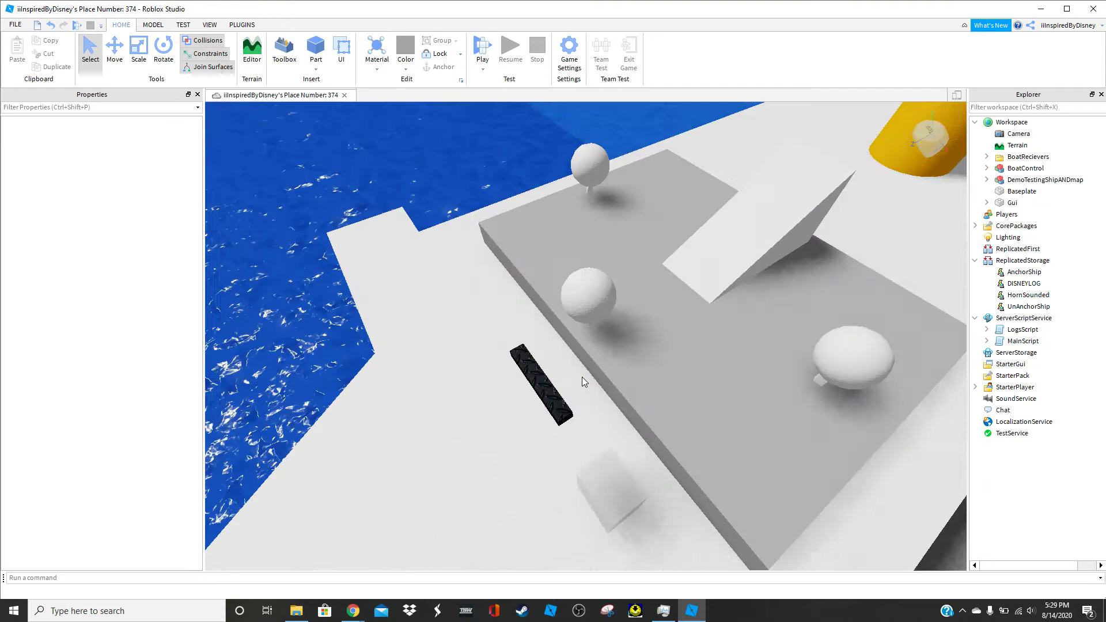
scroll(582, 377, down, 5)
scroll(582, 377, up, 4)
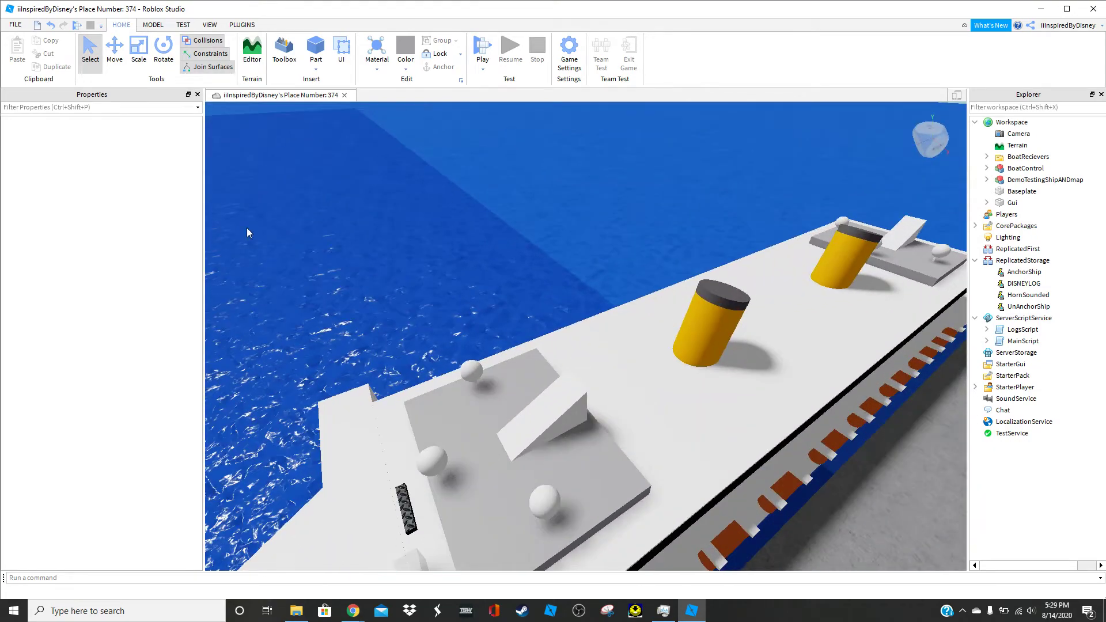
right_drag(457, 416, 457, 416)
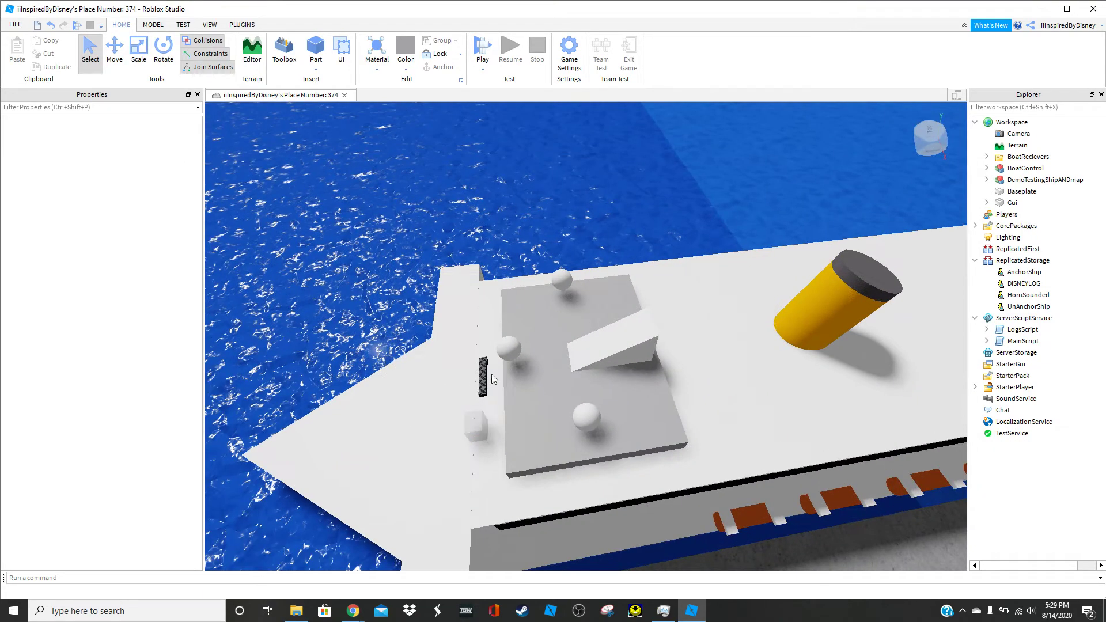
scroll(521, 375, down, 3)
right_drag(521, 375, 521, 375)
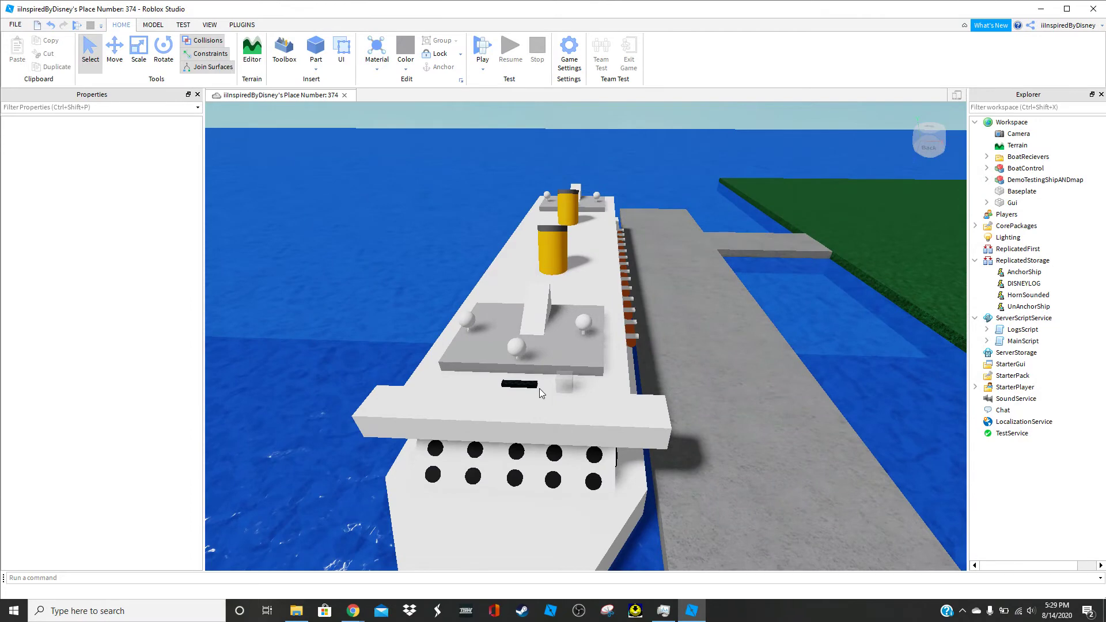
Step: Examine how the demo ship, the concrete dock and the green island are laid out in the map
key(d)
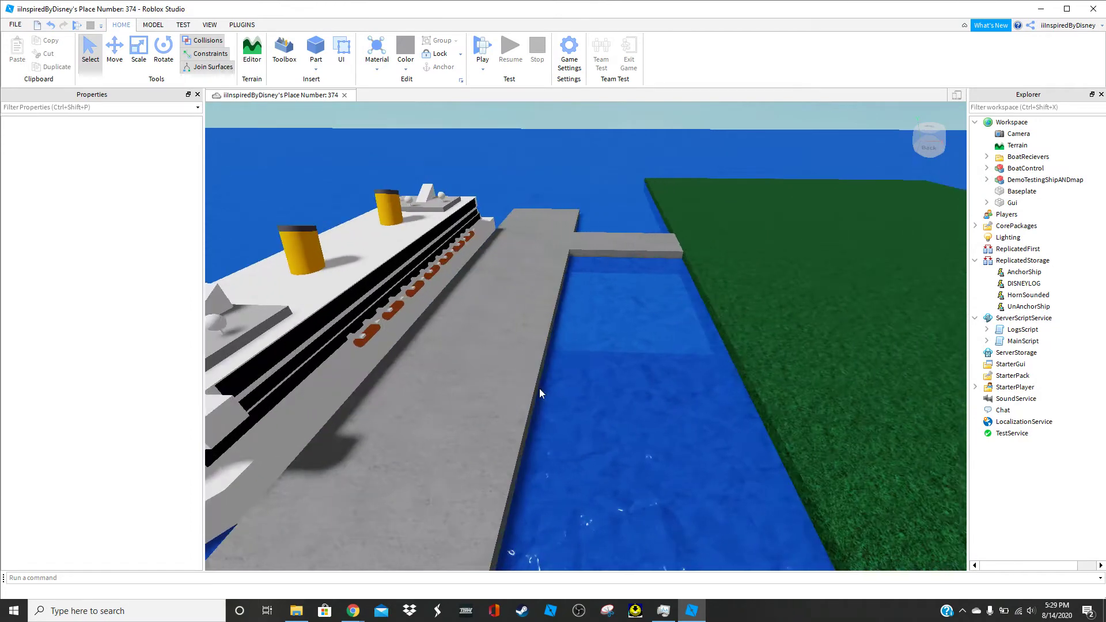
key(s)
scroll(540, 390, down, 5)
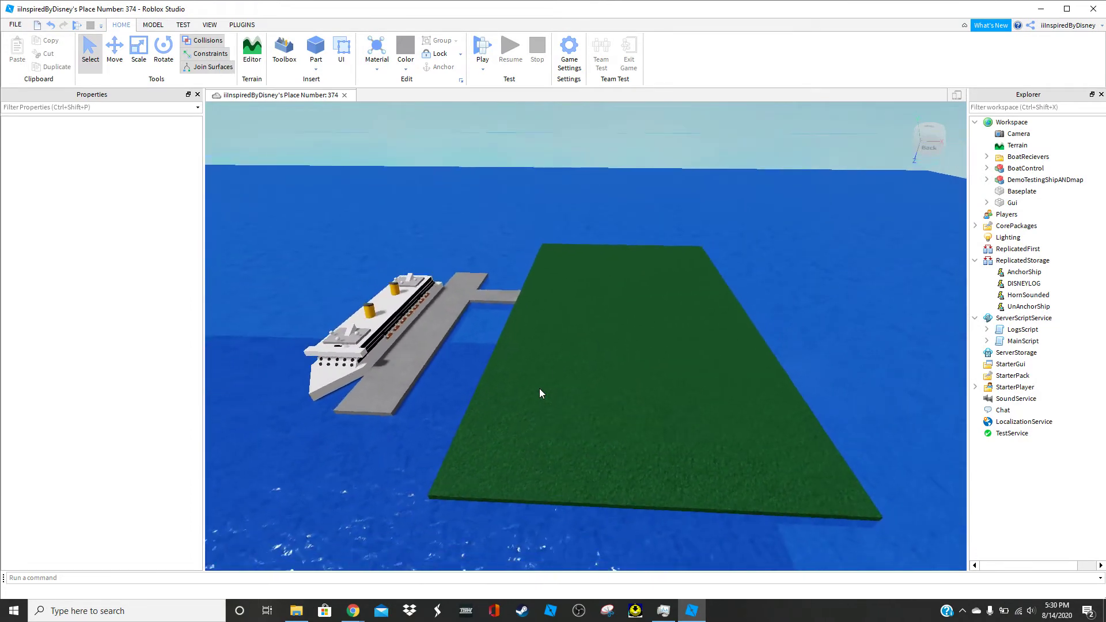
key(a)
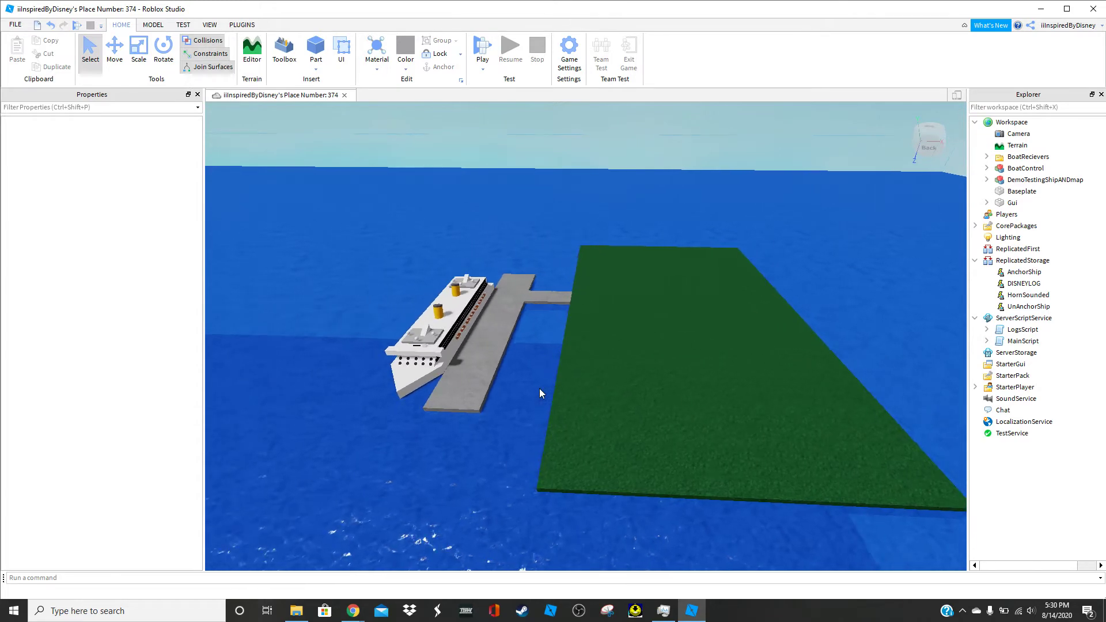
key(w)
key(a)
key(w)
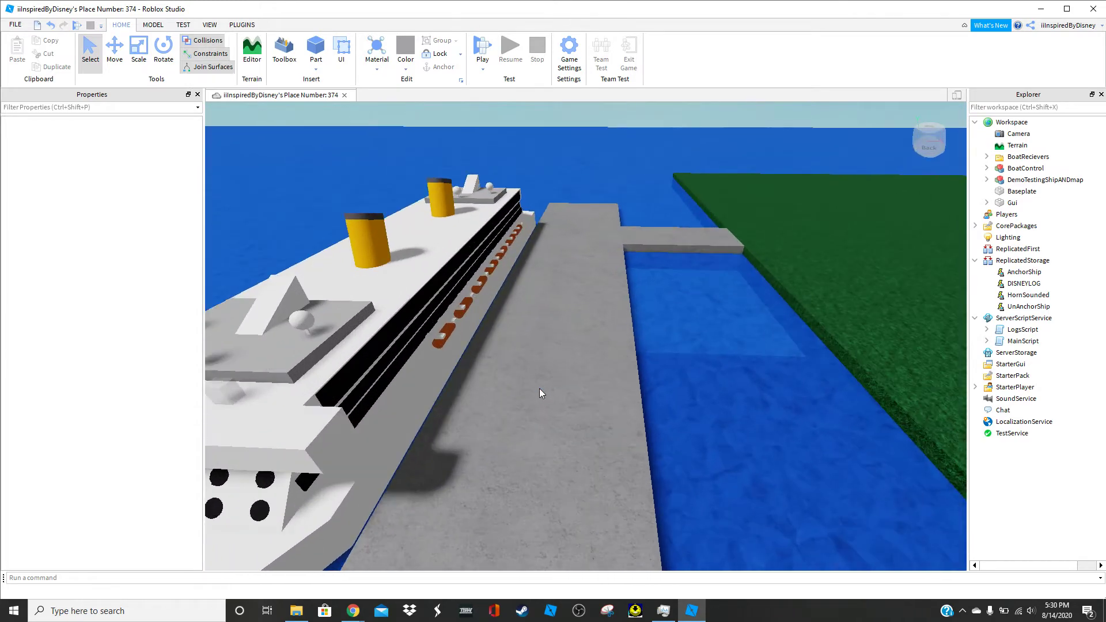
key(a)
key(s)
key(d)
key(d)
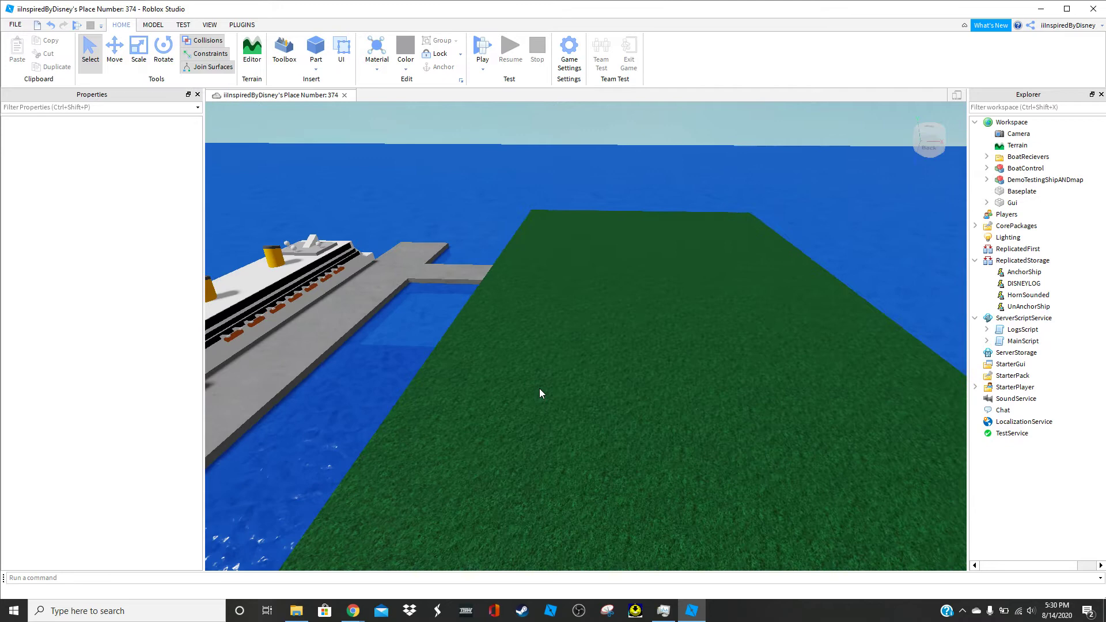
key(a)
key(w)
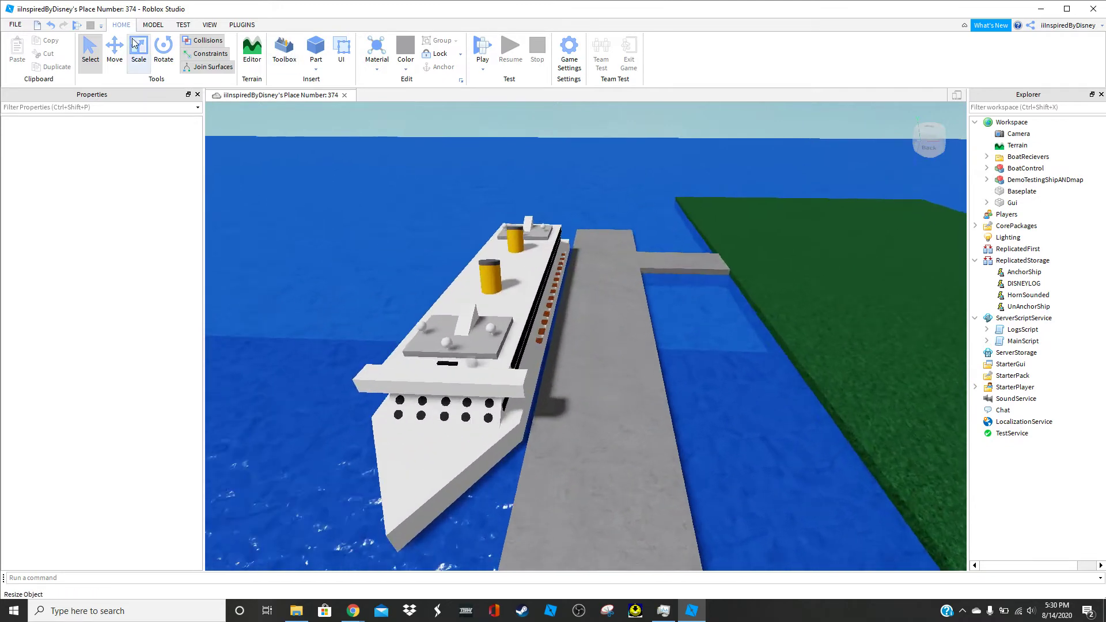
Step: Start a play test, unanchor the demo ship from its control panel and drive it forward
click(76, 25)
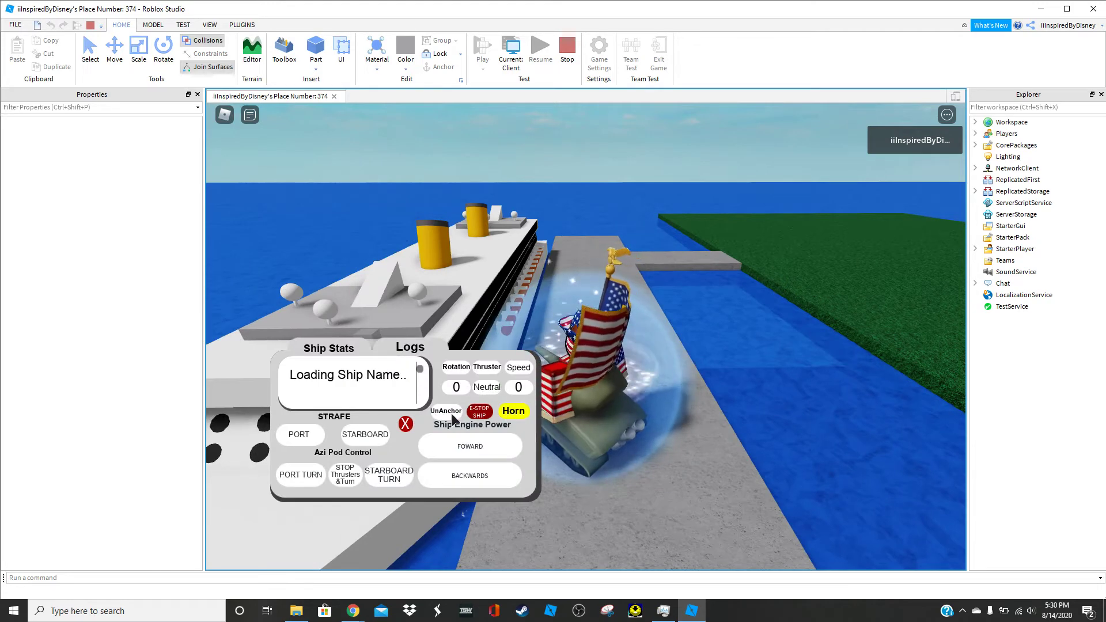
click(448, 412)
key(a)
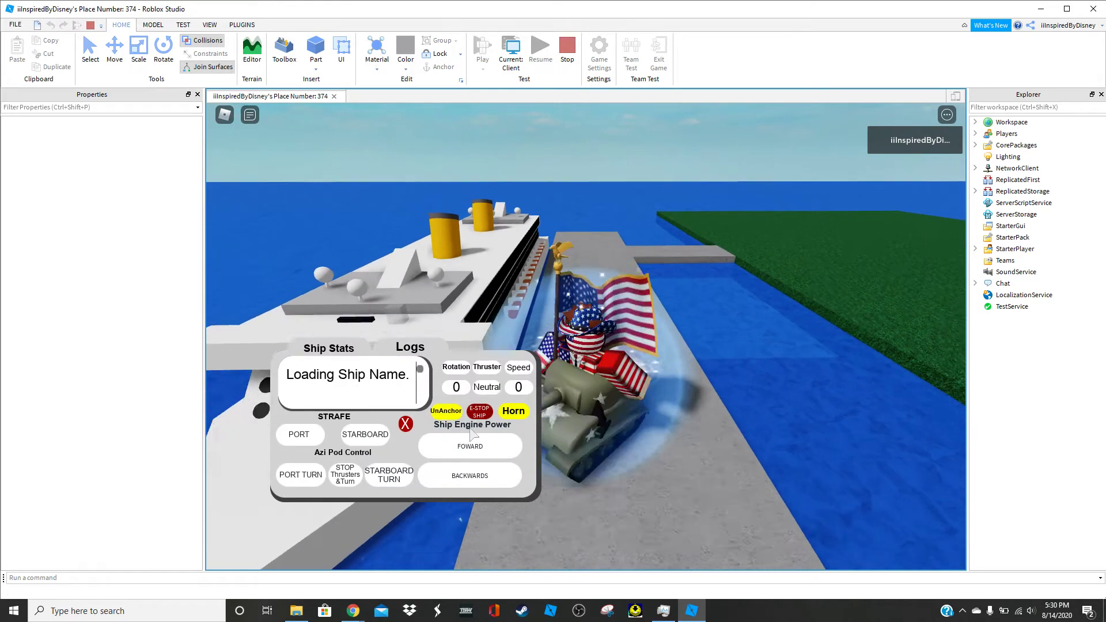
click(472, 448)
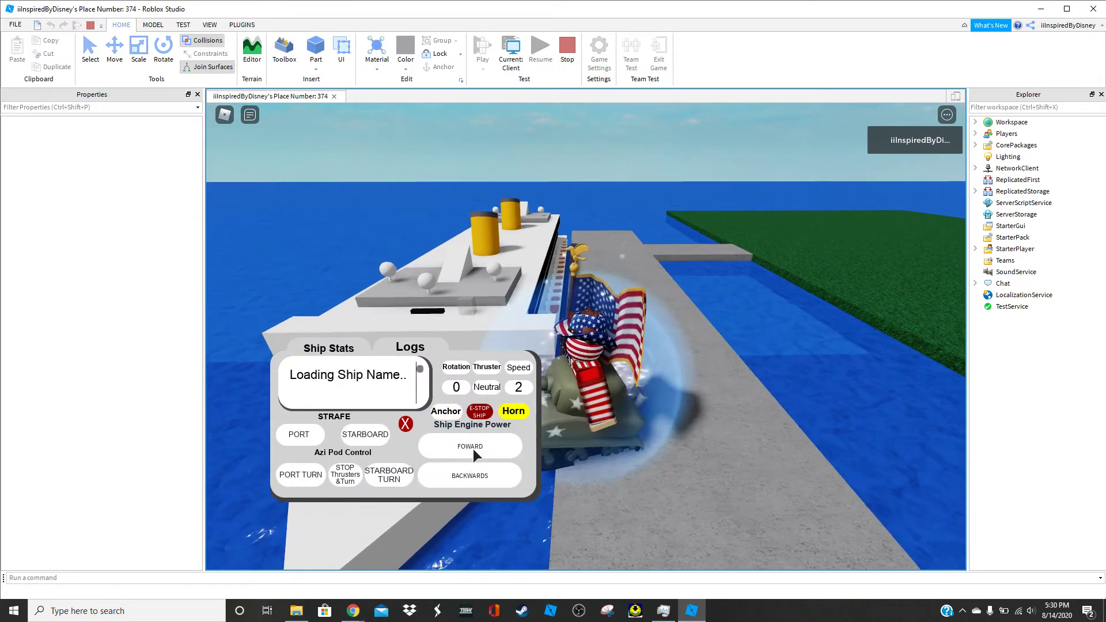
Step: Test the demo ship's starboard and port turns, stopping the thrusters and turn, and clear the panel's logs along the way
click(389, 475)
click(345, 474)
click(402, 348)
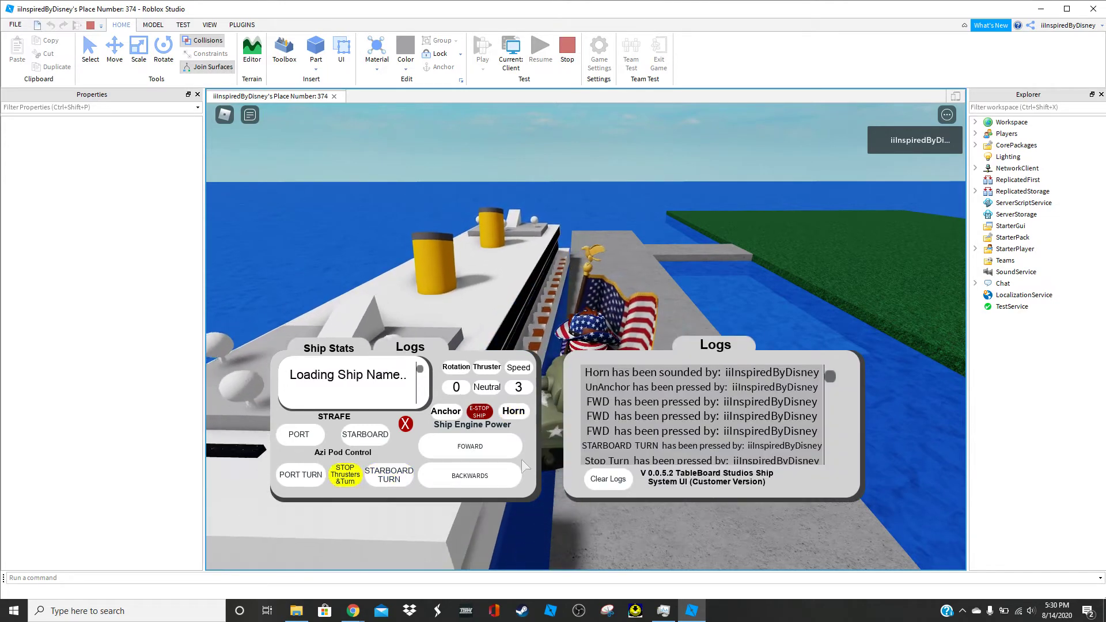
click(605, 479)
click(296, 476)
scroll(401, 328, down, 5)
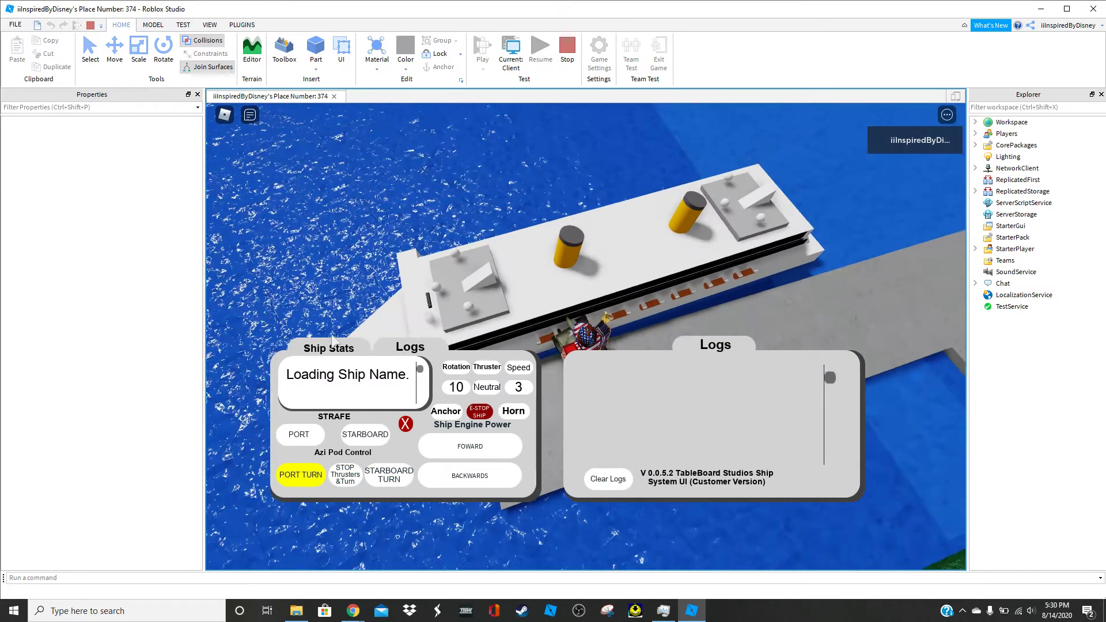
click(389, 474)
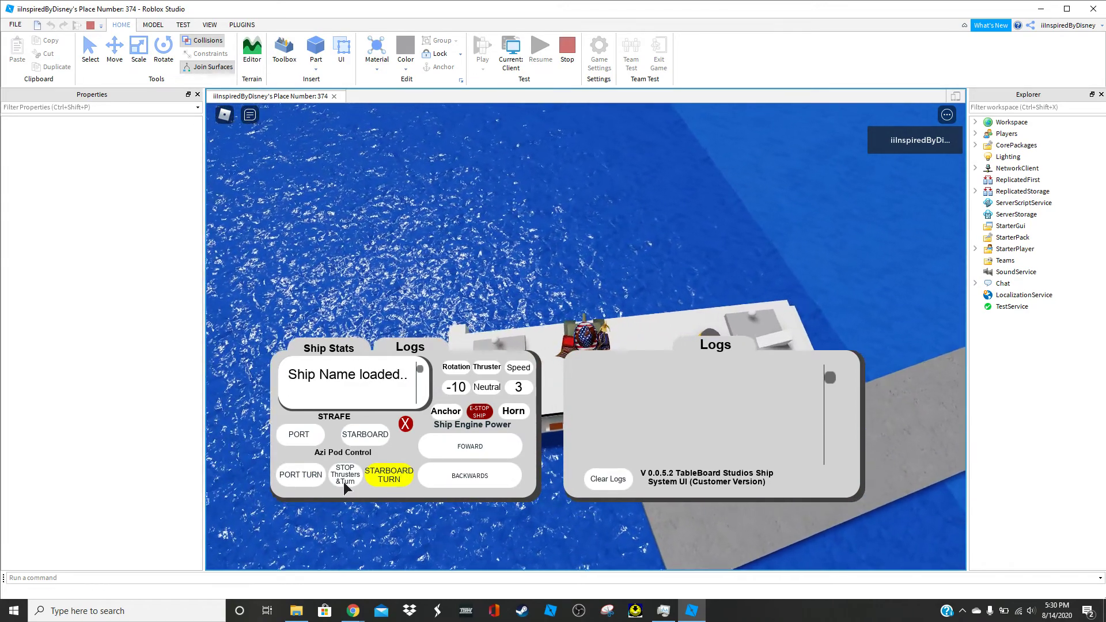
click(343, 481)
Step: Hide the logs, check the ship's stats and position around the character, and end the play test
click(402, 351)
right_drag(503, 337, 503, 343)
scroll(503, 343, down, 5)
scroll(503, 343, up, 5)
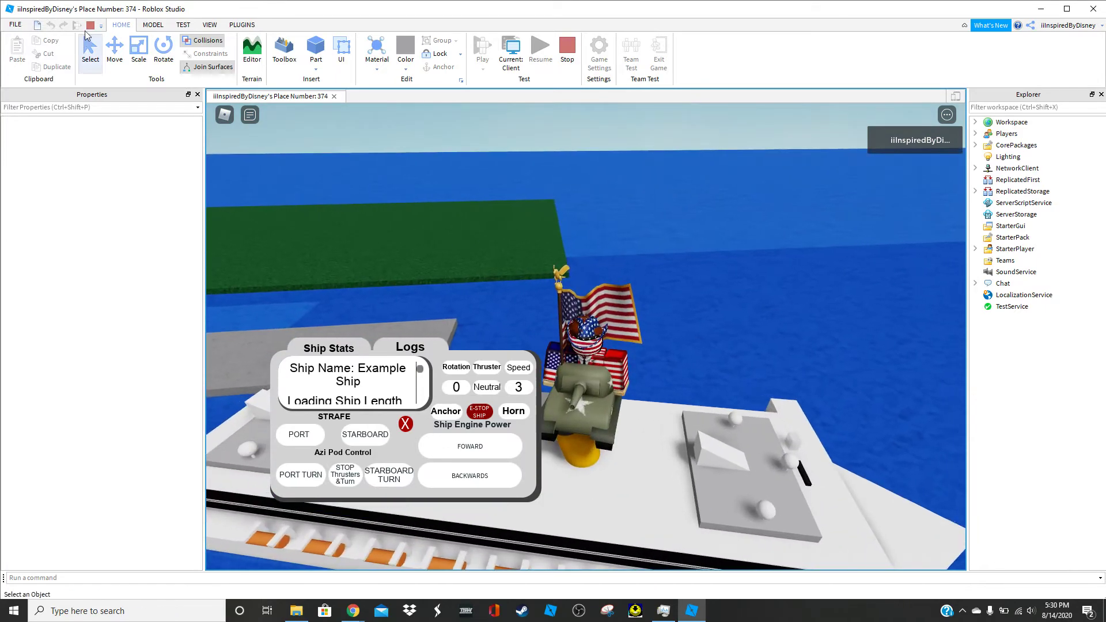
click(90, 25)
Step: Activate Building Tools by F3X and place a new normal part in the water near the demo ship's bow
right_drag(504, 385, 507, 319)
scroll(506, 319, up, 5)
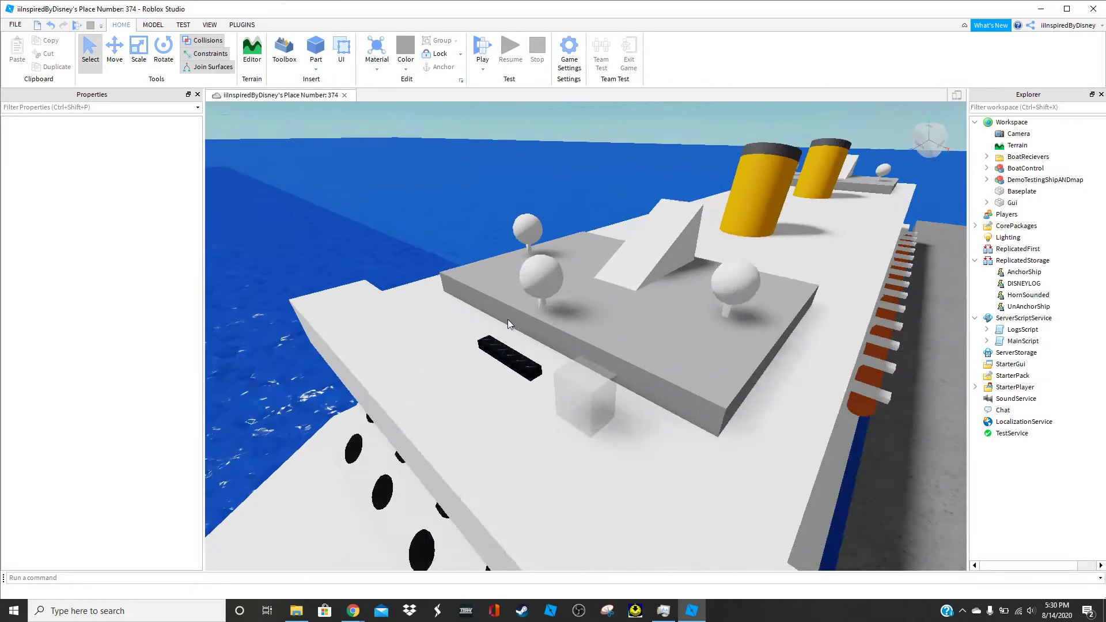
scroll(429, 234, down, 6)
click(241, 25)
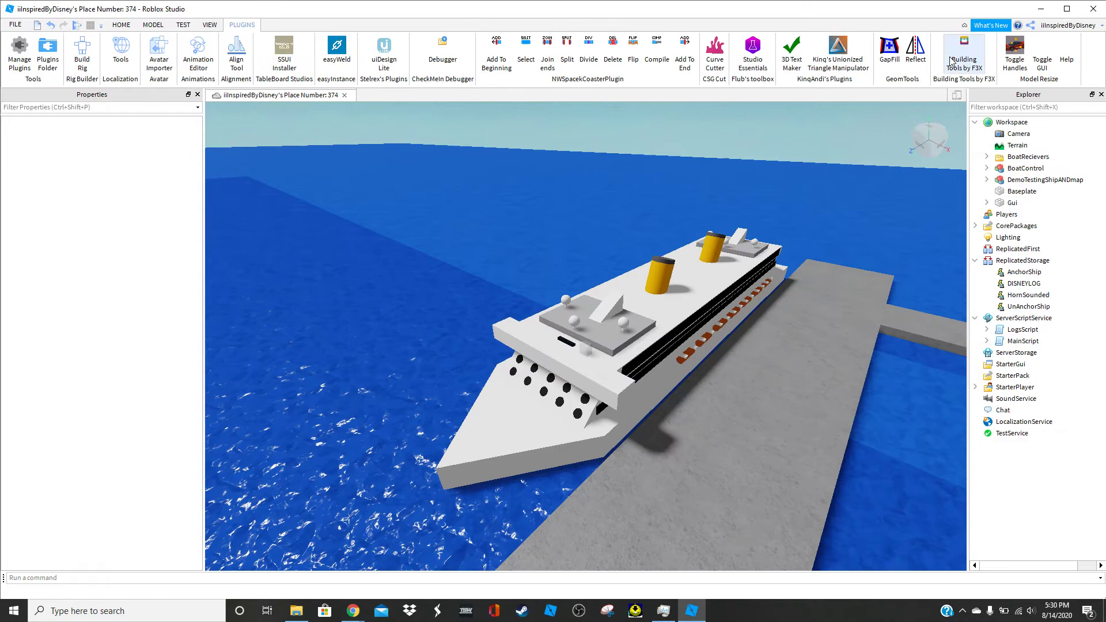
click(951, 61)
key(a)
key(j)
right_drag(469, 289, 394, 355)
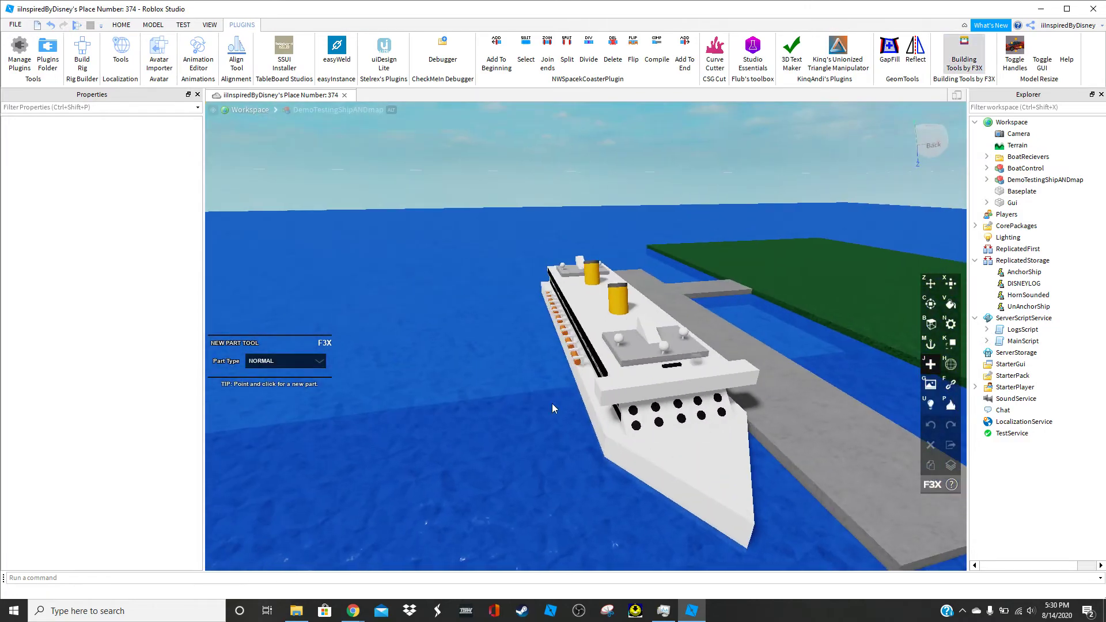
click(636, 411)
drag(579, 417, 533, 434)
right_drag(533, 434, 533, 433)
Step: Resize the new part into a long flat platform of 17 × 1 × 77 studs
key(x)
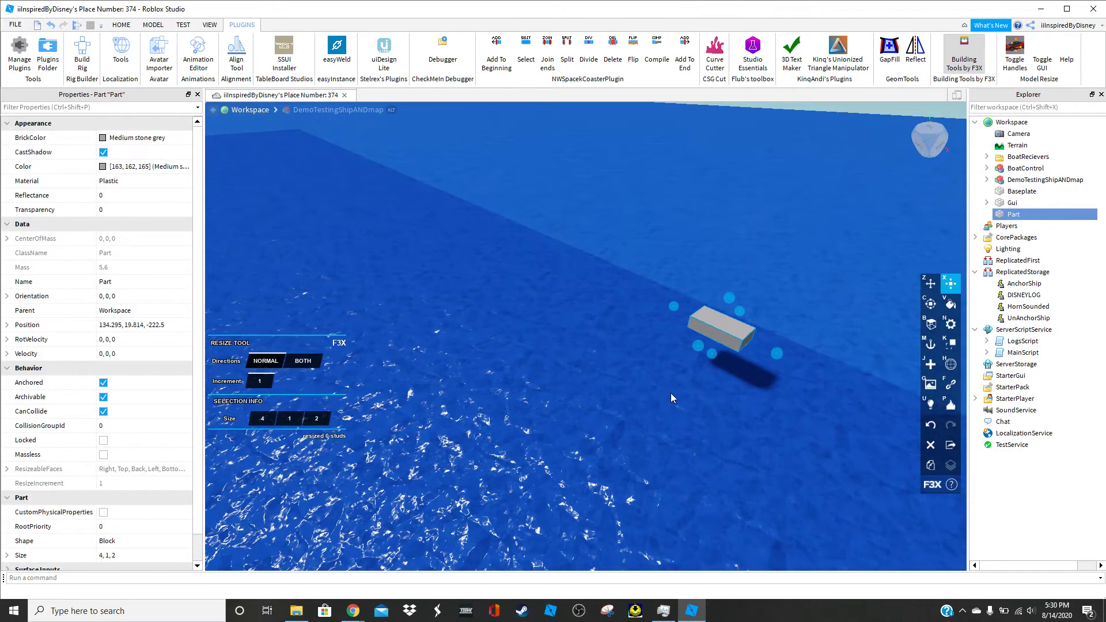
drag(698, 346, 713, 371)
right_drag(713, 371, 707, 377)
scroll(707, 378, up, 3)
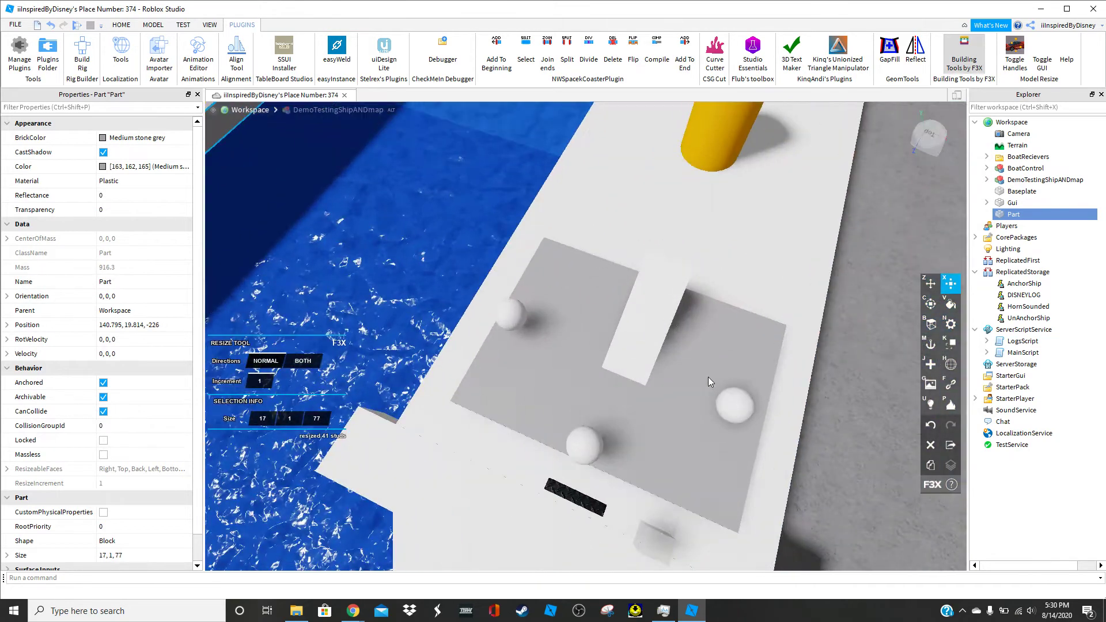
Step: Delete the DemoTestingShipANDmap model from Workspace
click(1026, 179)
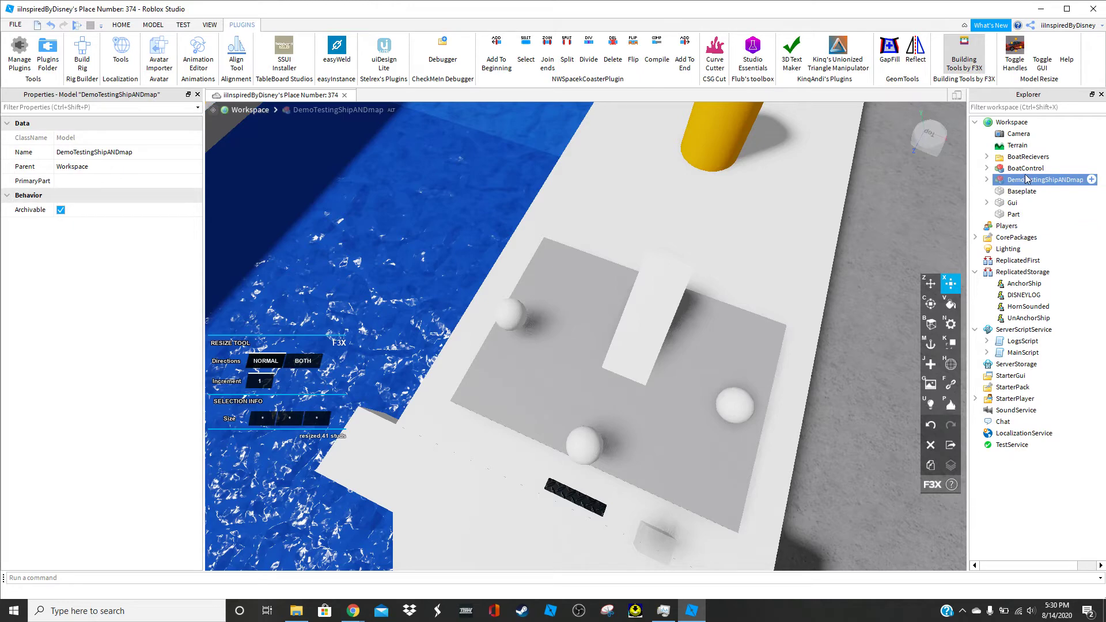
key(Delete)
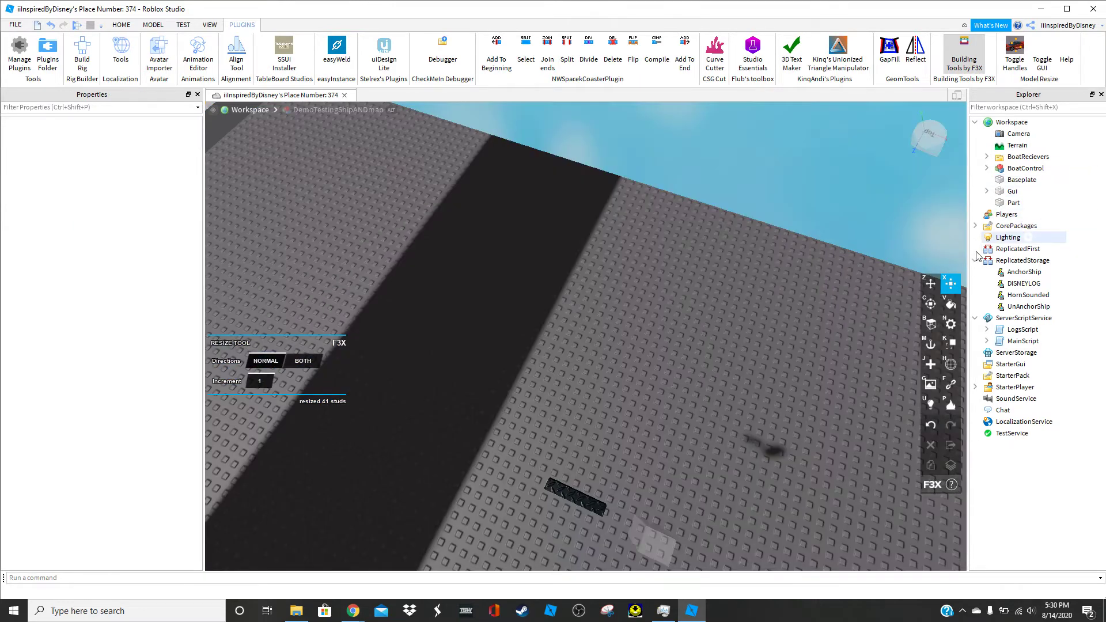
Step: Select the BoatControl model and the Gui part together and move them 29 studs sideways over the new platform
click(1008, 191)
ctrl+click(1025, 168)
key(z)
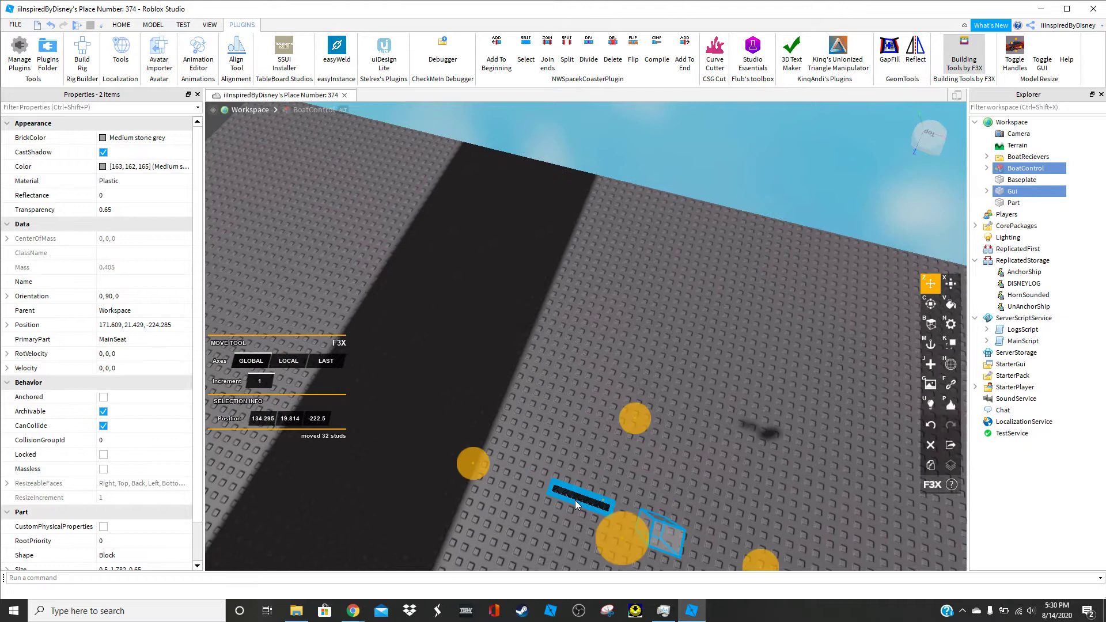
scroll(574, 500, down, 5)
key(a)
drag(554, 378, 522, 308)
scroll(543, 371, up, 5)
right_drag(522, 309, 534, 229)
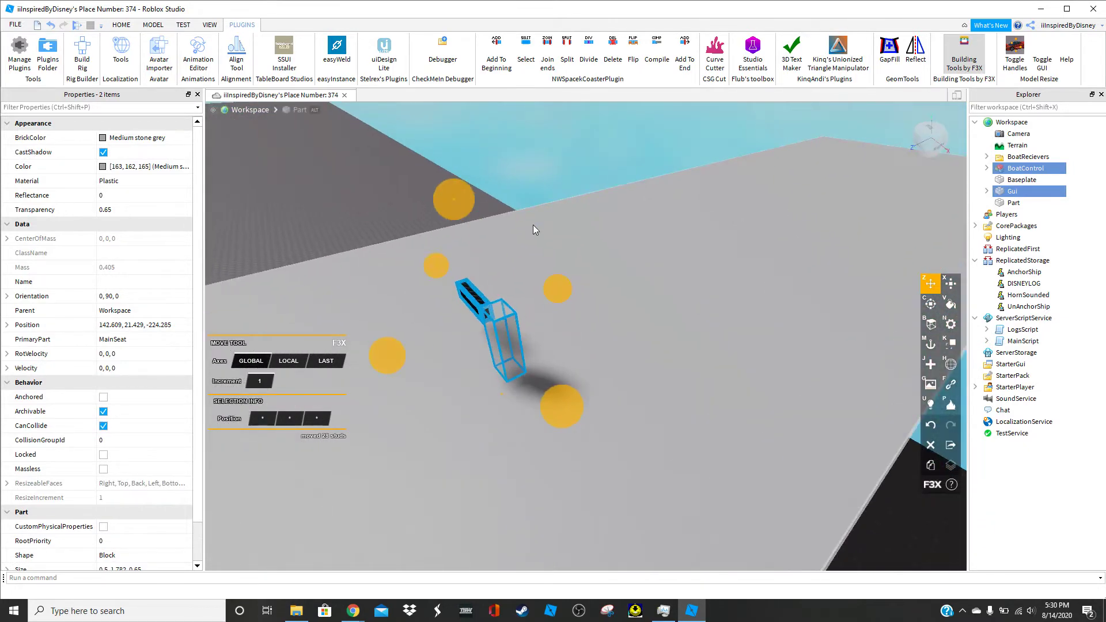
Step: Lower BoatControl and Gui by 1 stud onto the platform and shift them along it to Z -190.285, near its end
drag(464, 217, 468, 283)
key(a)
drag(617, 379, 609, 386)
right_drag(609, 386, 610, 386)
drag(610, 386, 490, 400)
right_drag(489, 400, 475, 350)
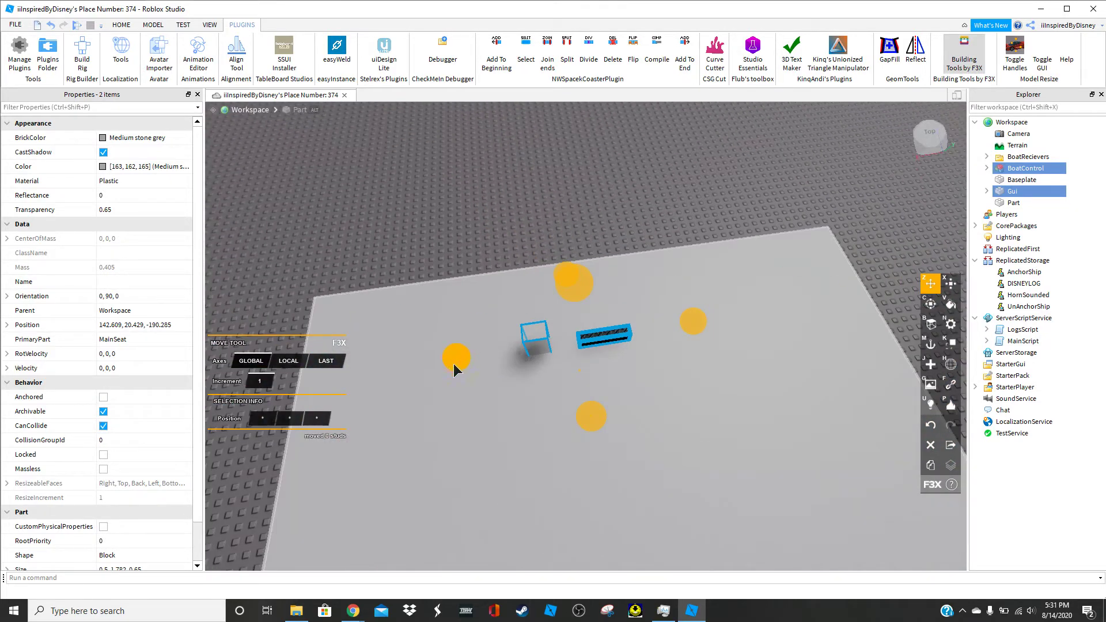
Step: Make sure BoatControl and Gui are unanchored, and pick out the objects that belong to the ship in Workspace
scroll(484, 375, down, 3)
key(m)
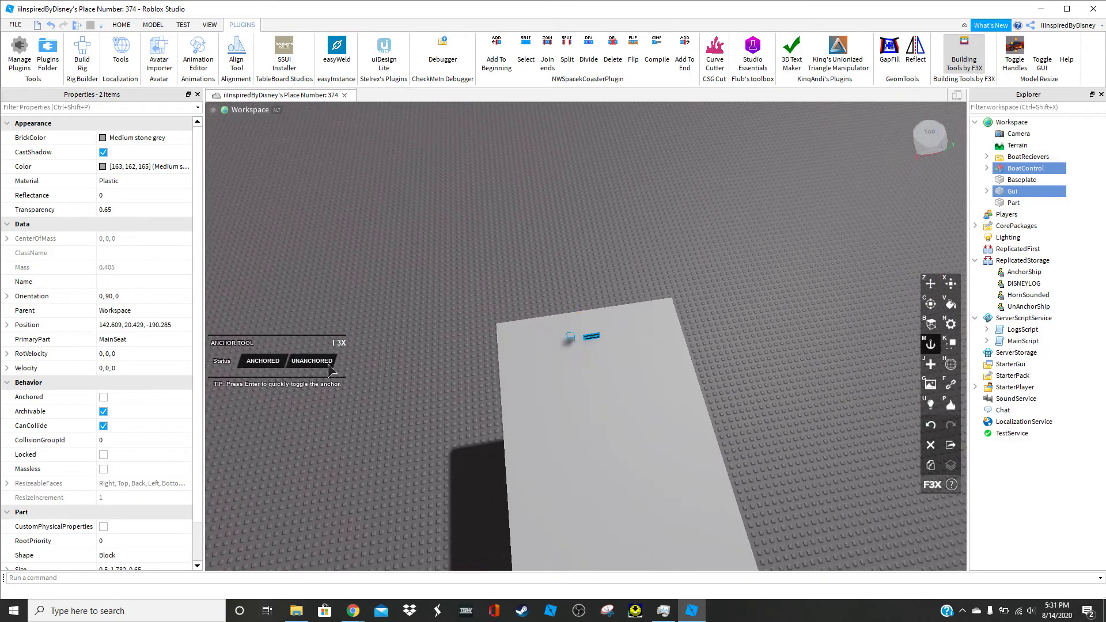
scroll(472, 269, up, 5)
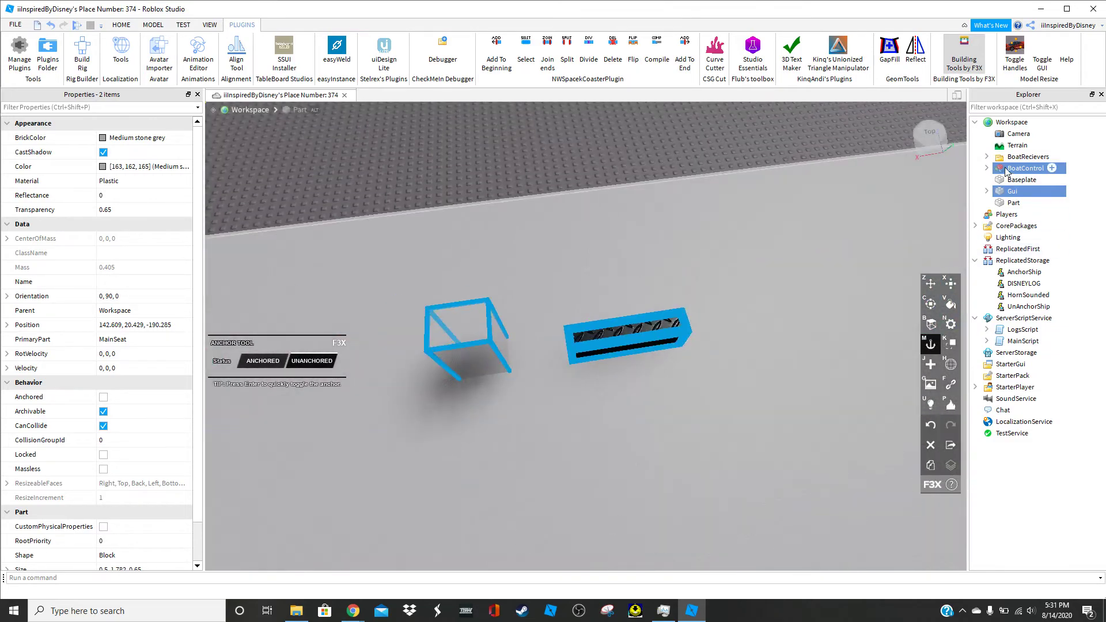
click(1005, 171)
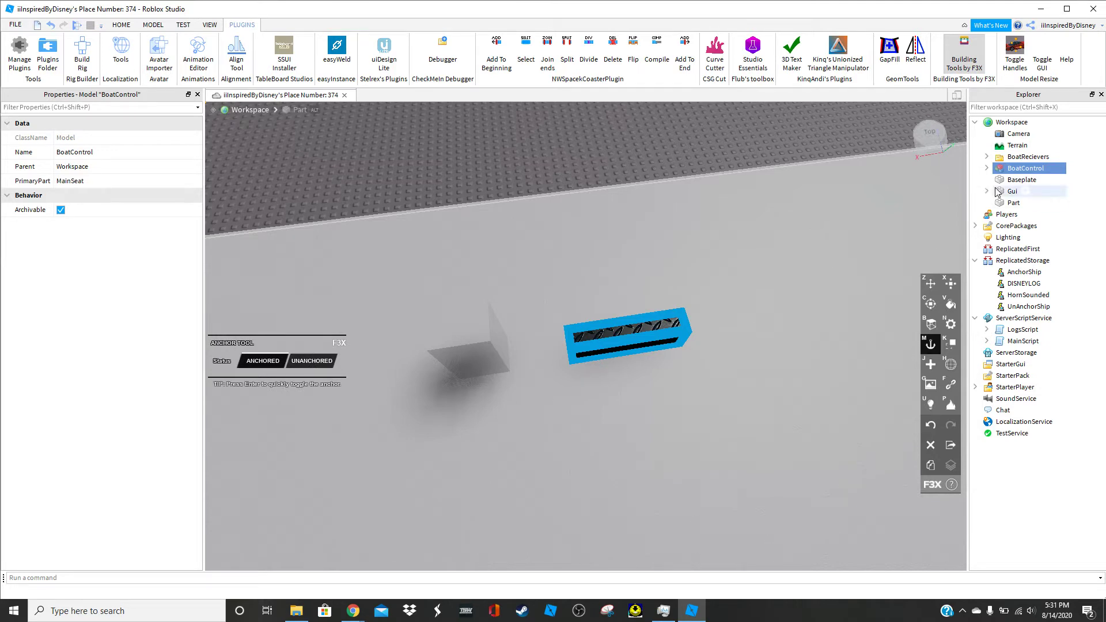
click(1012, 191)
ctrl+click(998, 171)
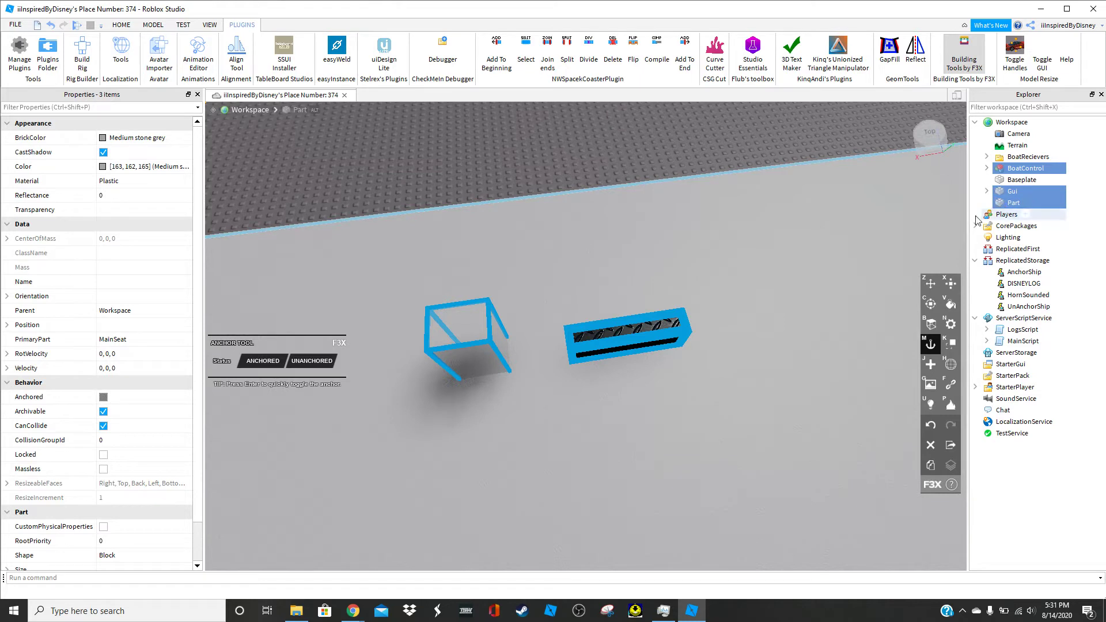
Step: Rename the long platform part to ShipDemo and unanchor it
click(1005, 203)
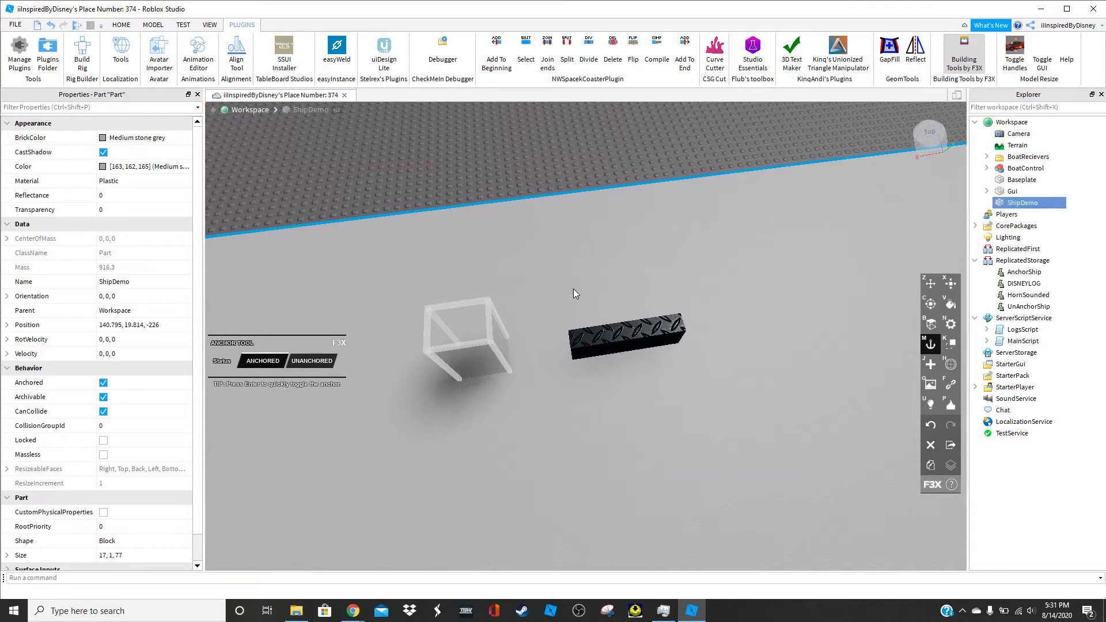
key(f)
scroll(577, 291, up, 2)
right_drag(577, 292, 577, 292)
scroll(577, 292, down, 6)
scroll(577, 292, up, 5)
scroll(577, 292, down, 8)
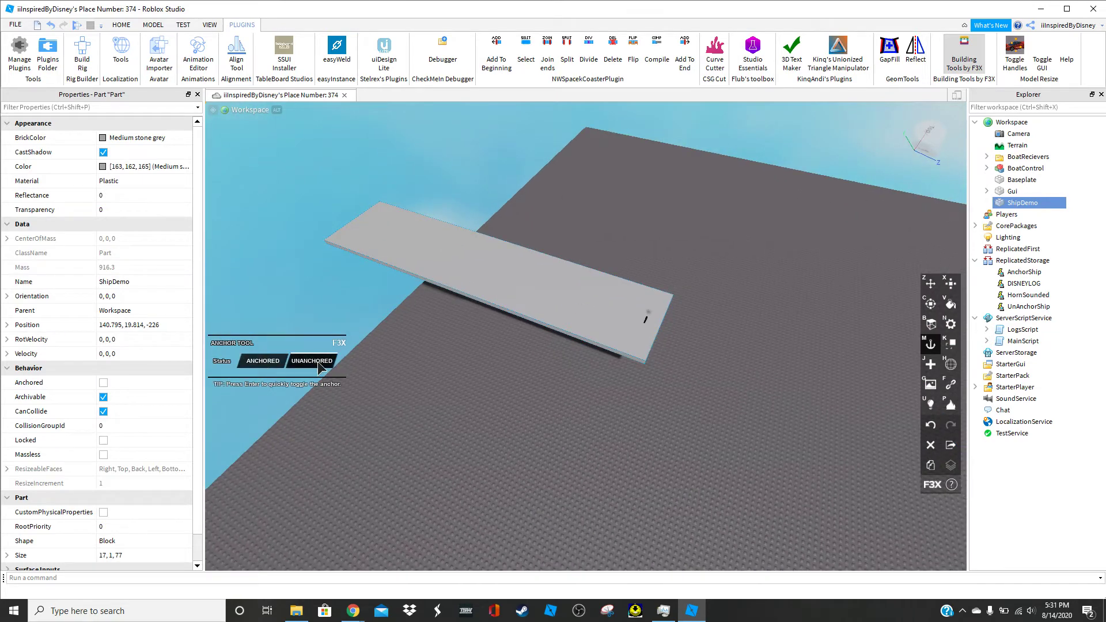
Step: Select ShipDemo, BoatControl and Gui together and weld them to the last selected part
right_drag(435, 390, 471, 422)
key(z)
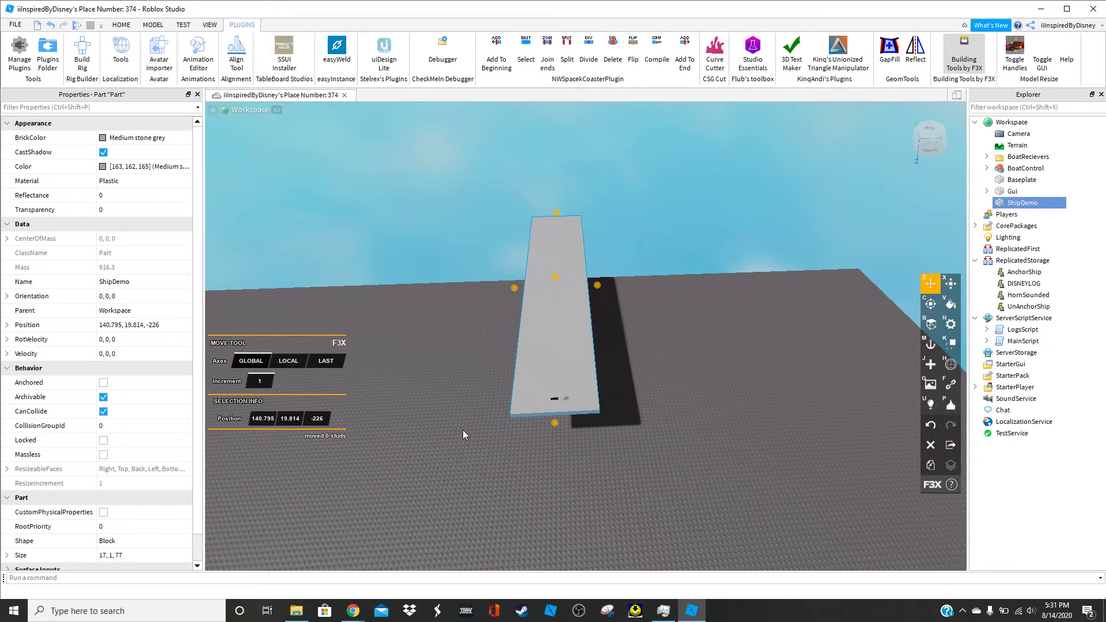
click(464, 433)
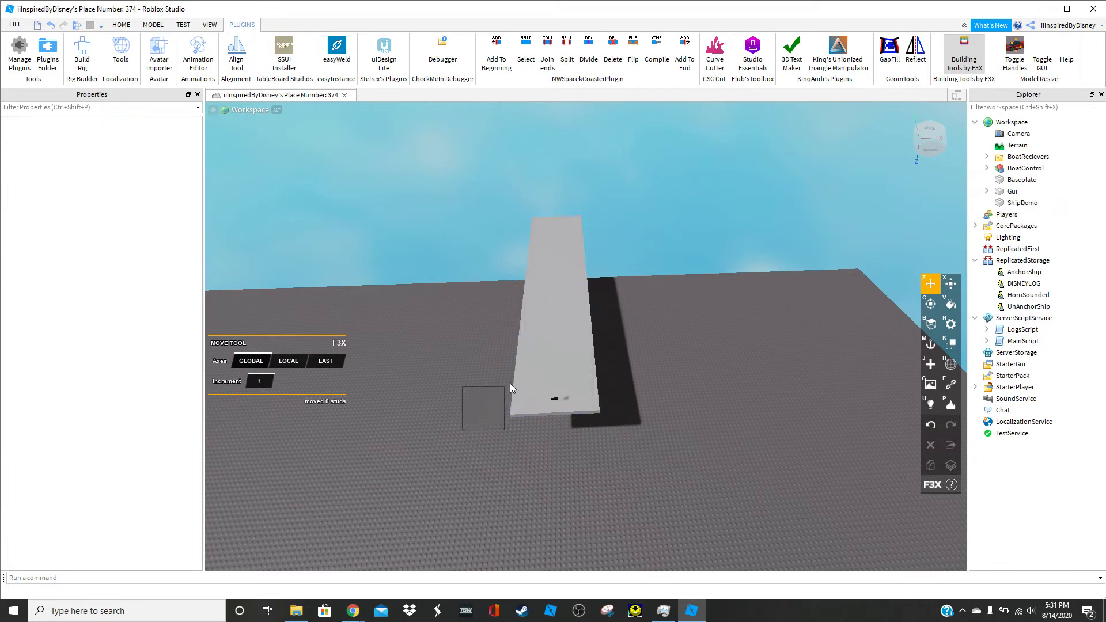
drag(589, 326, 708, 158)
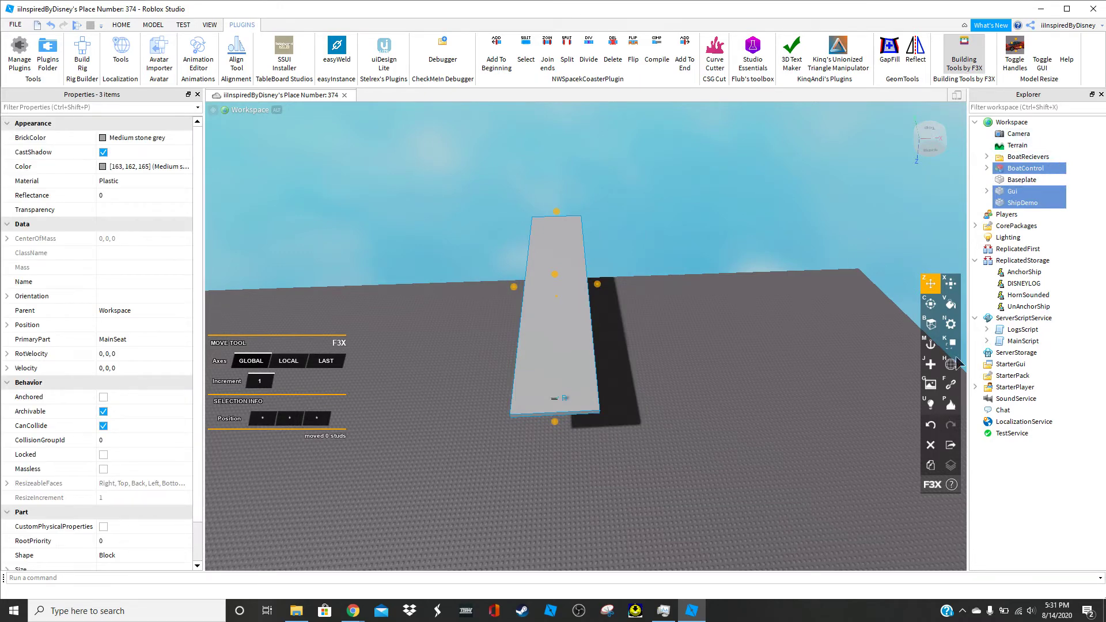
click(950, 385)
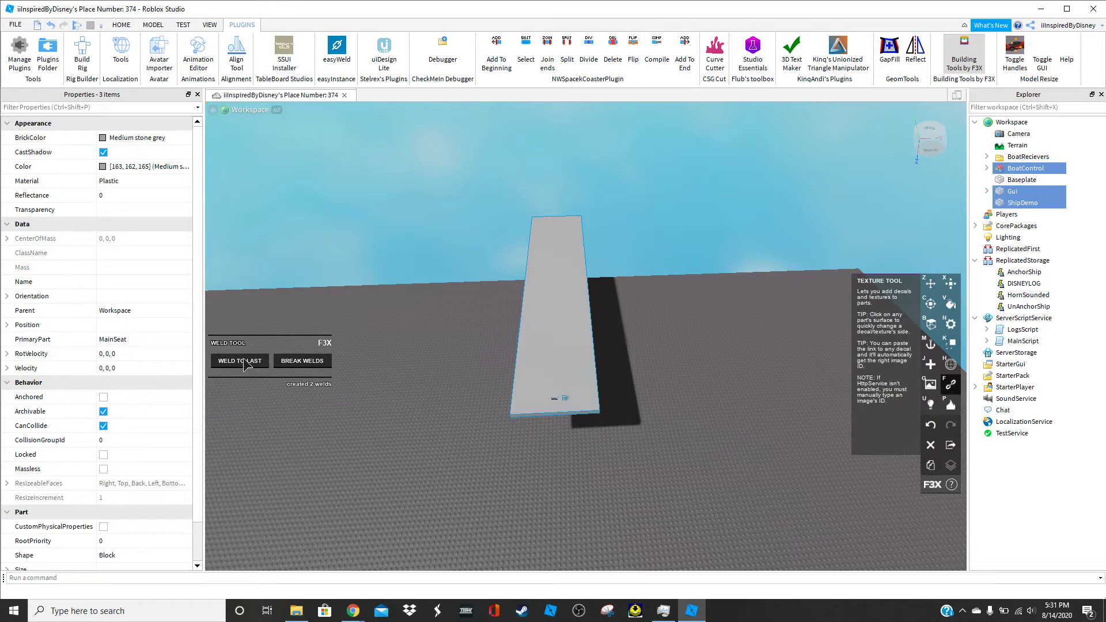
click(396, 392)
Step: Add a SpawnLocation part on the ShipDemo platform and move it 24 studs sideways so it stands clear of the platform
key(j)
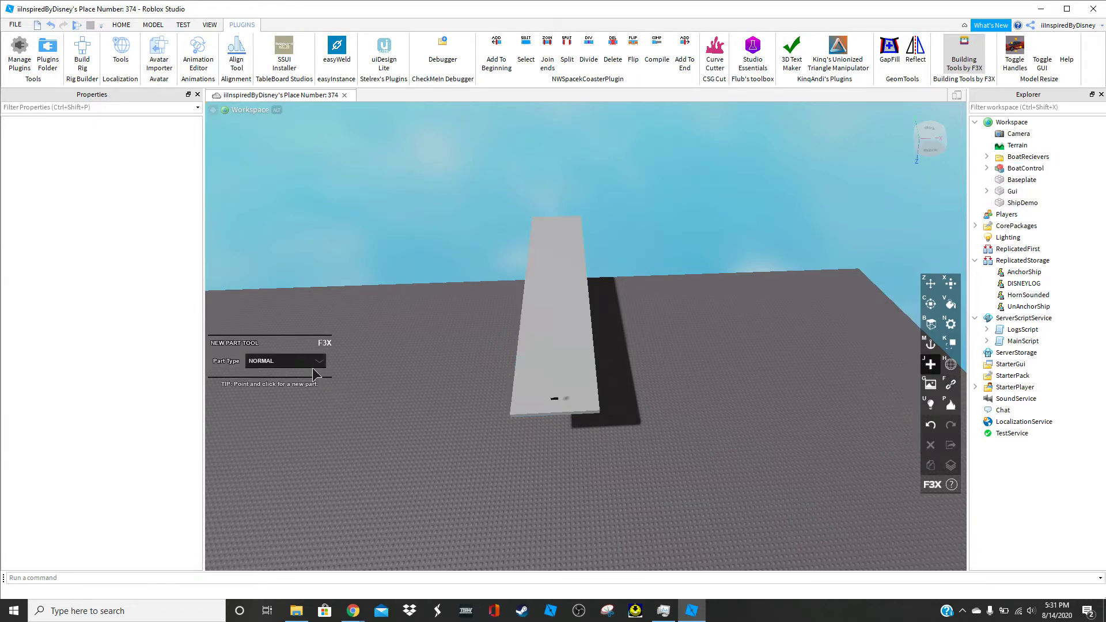
click(317, 361)
click(288, 493)
key(w)
key(a)
click(590, 408)
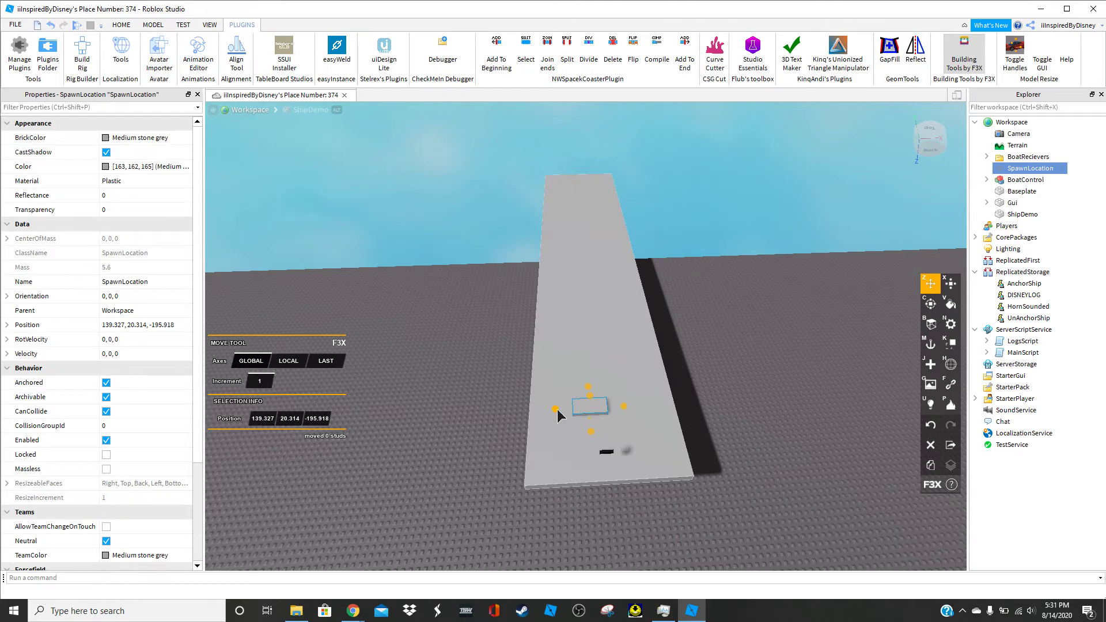
drag(558, 412, 467, 425)
key(a)
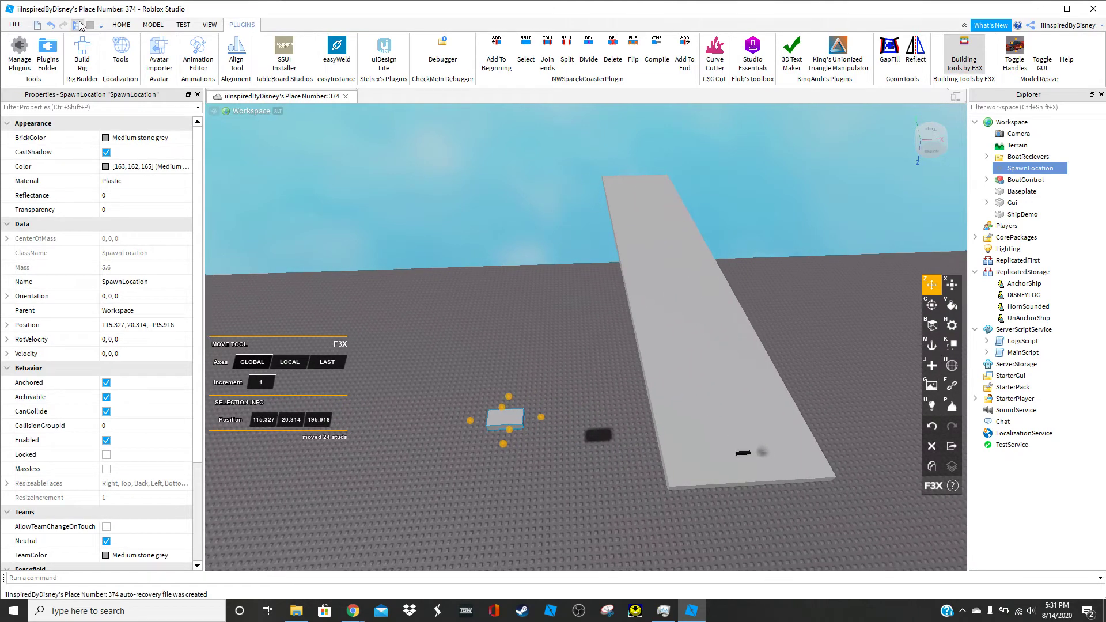
Step: Start a play test, open the ship control panel from the Gui part, sound the horn and unanchor the ship
click(80, 26)
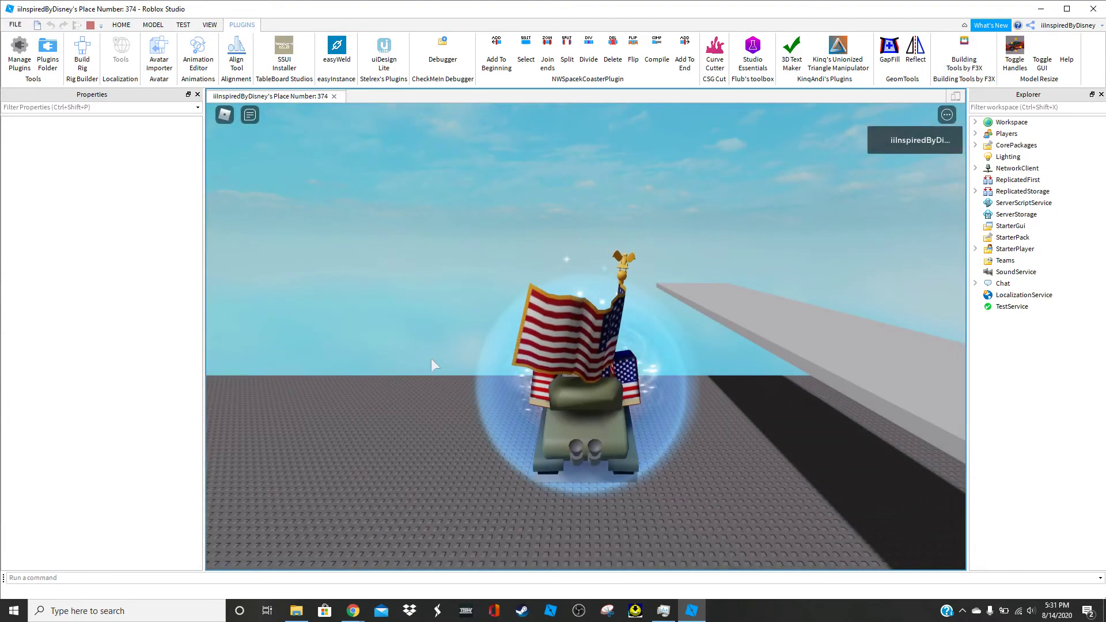
right_drag(431, 359, 561, 316)
scroll(627, 285, down, 4)
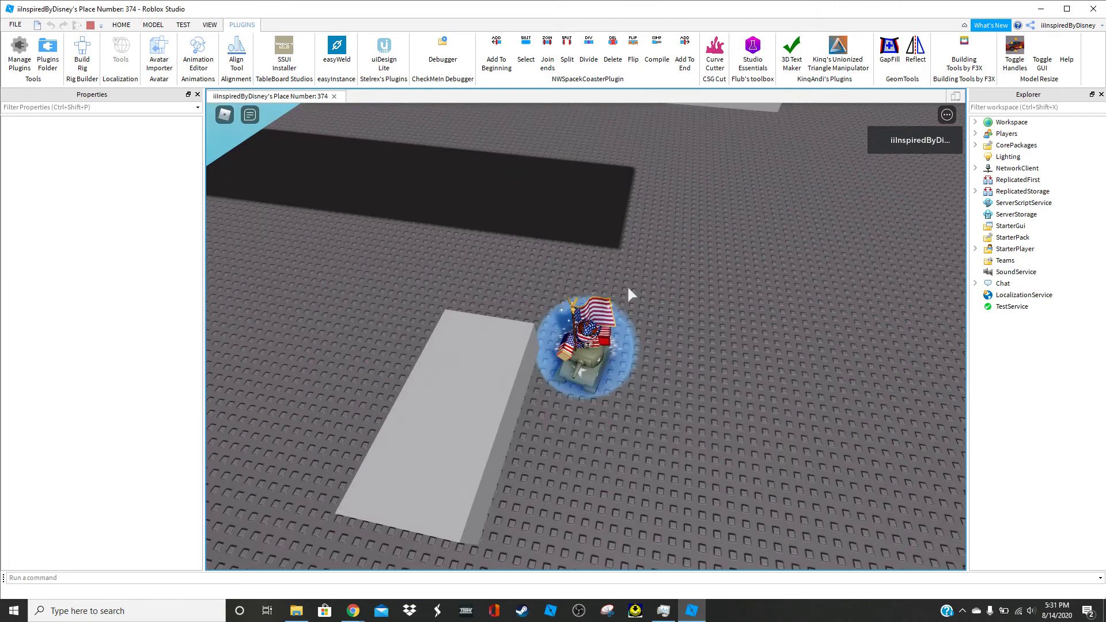
right_drag(627, 285, 628, 288)
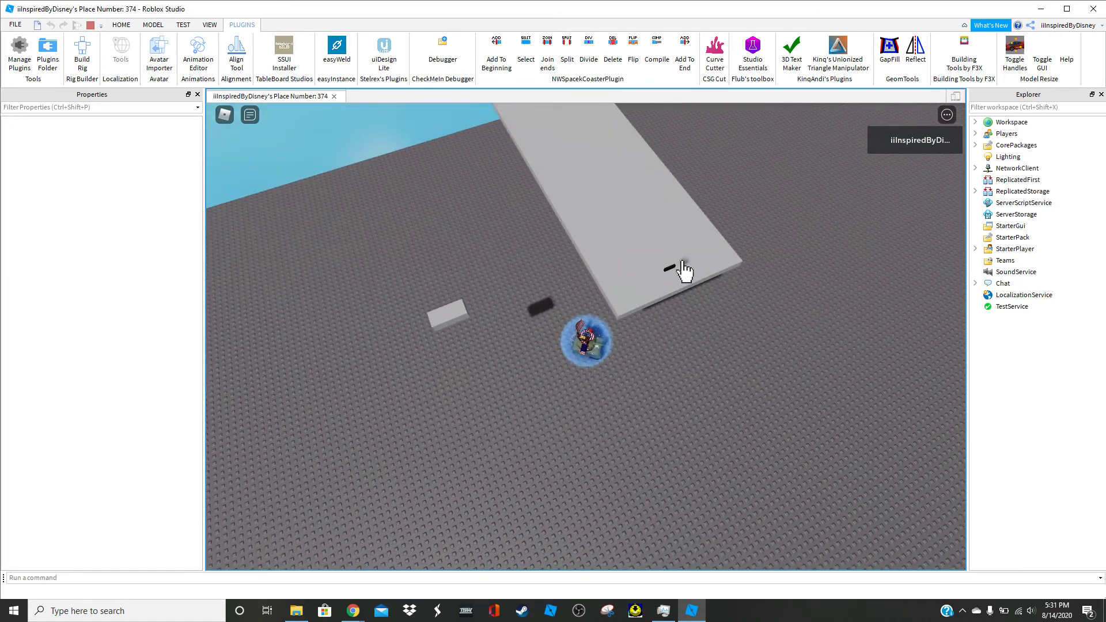
click(684, 265)
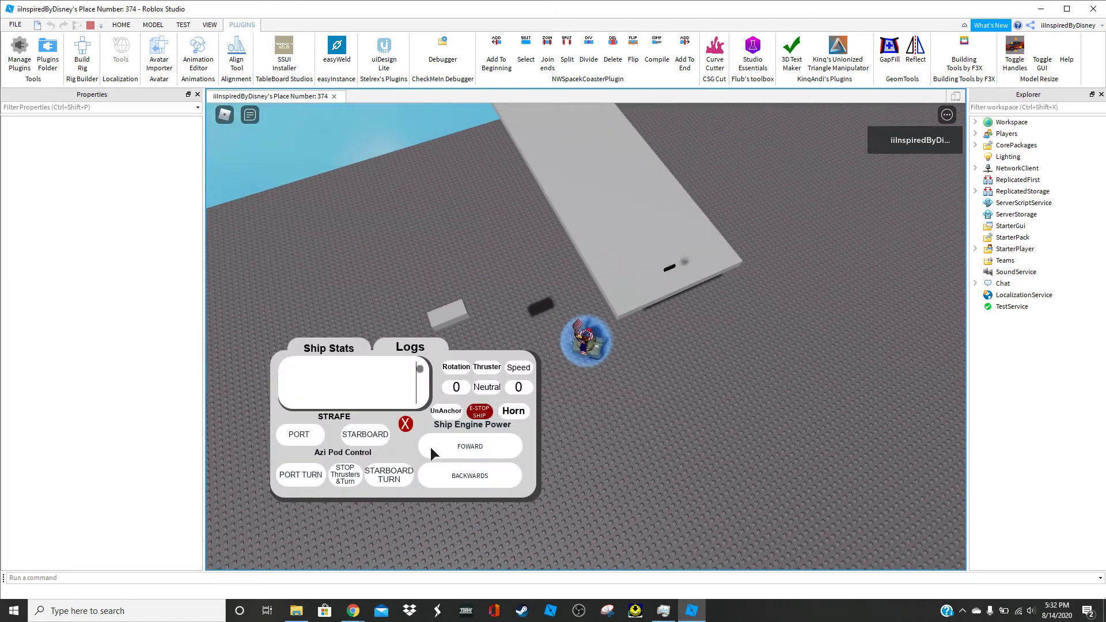
click(524, 412)
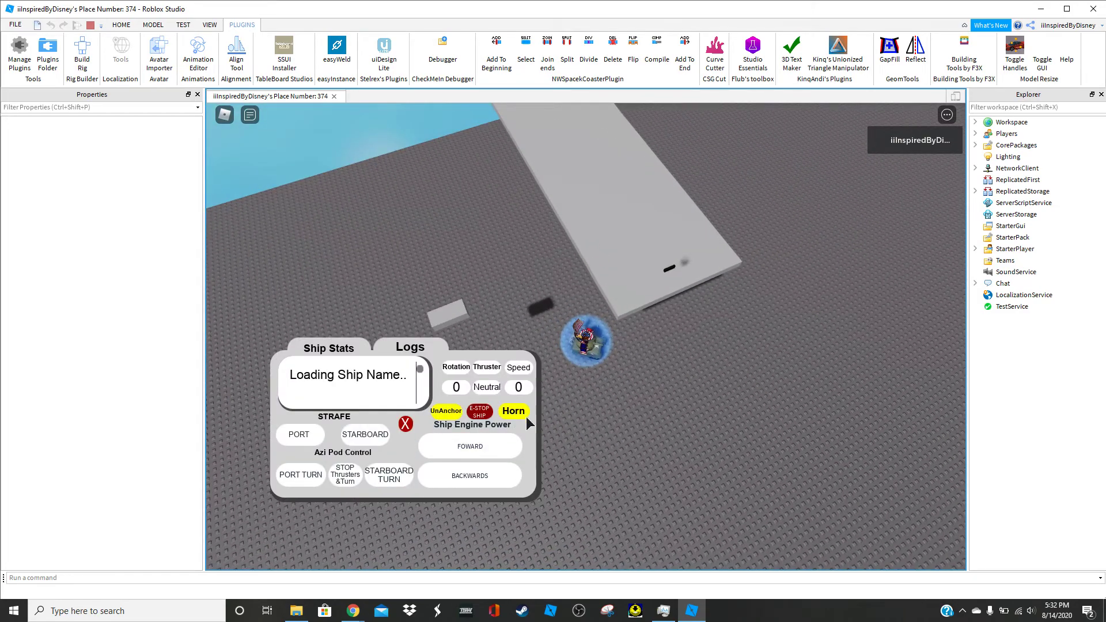
Step: Test the ship's forward power, starboard and port strafing and starboard turn, and stop the thrusters and turning
click(479, 447)
click(363, 435)
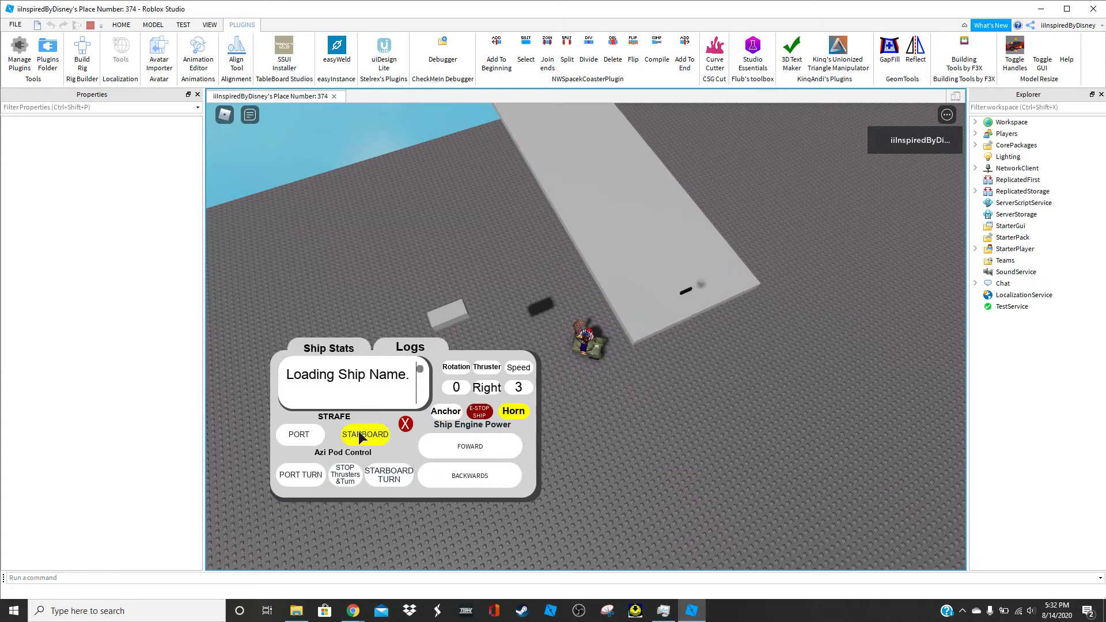
click(299, 435)
click(384, 474)
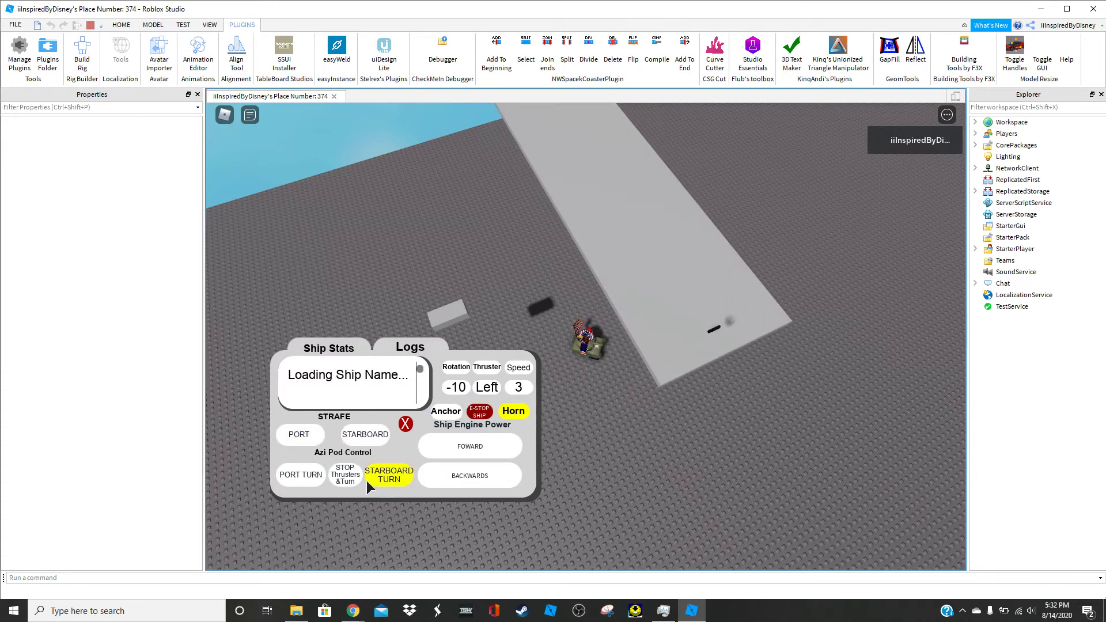
click(346, 475)
Step: Test the ship's Logs view by clearing the logs and sounding the horn twice, and end the play test
click(409, 348)
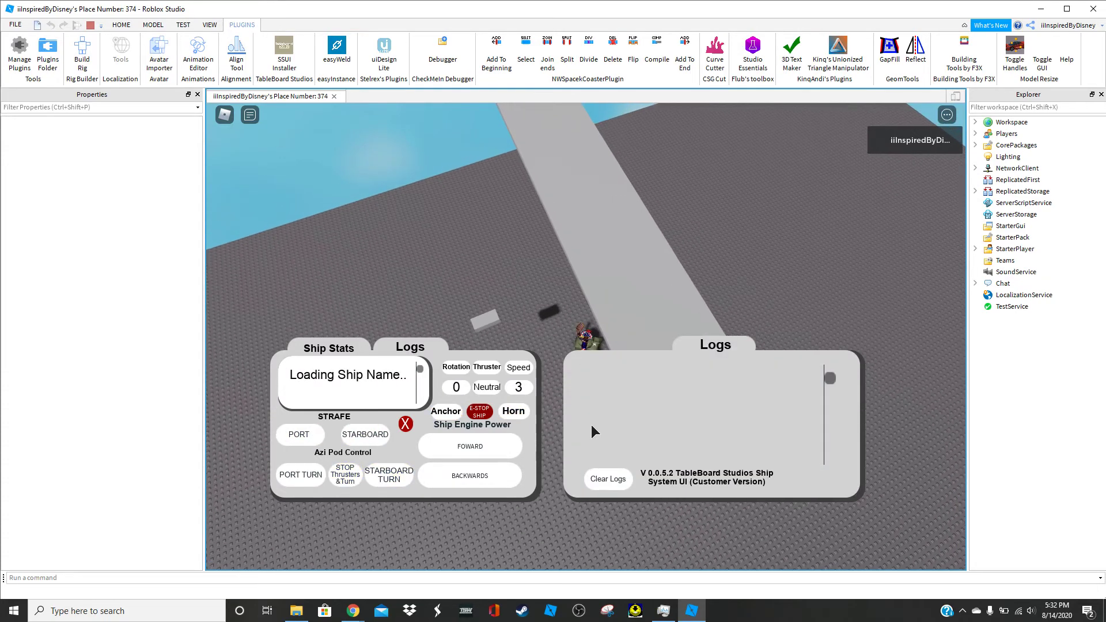
click(608, 479)
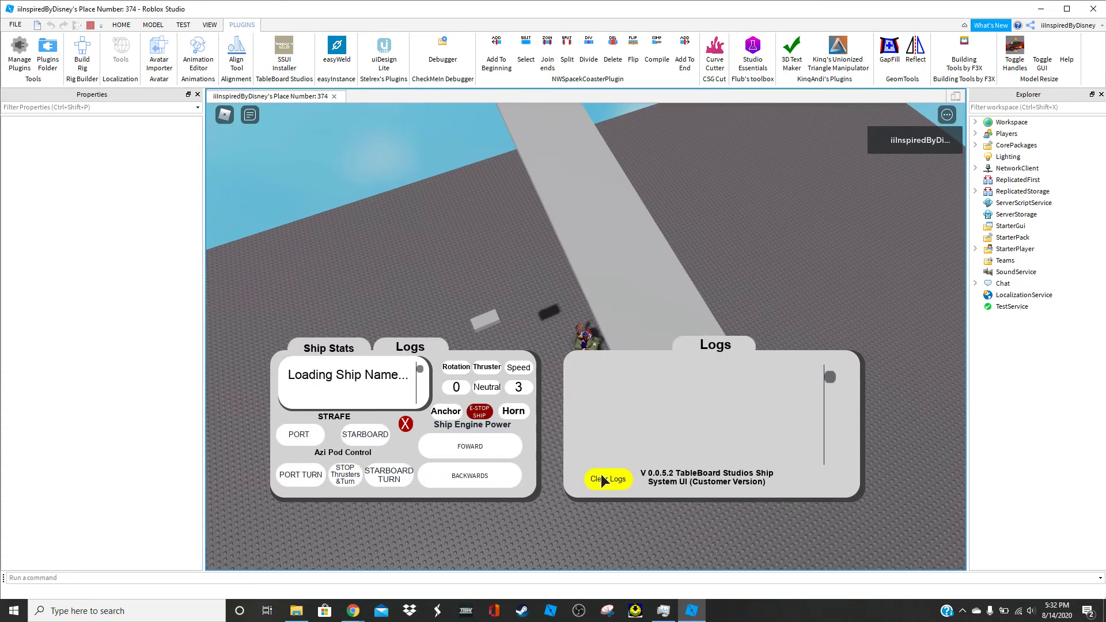
click(513, 415)
click(514, 415)
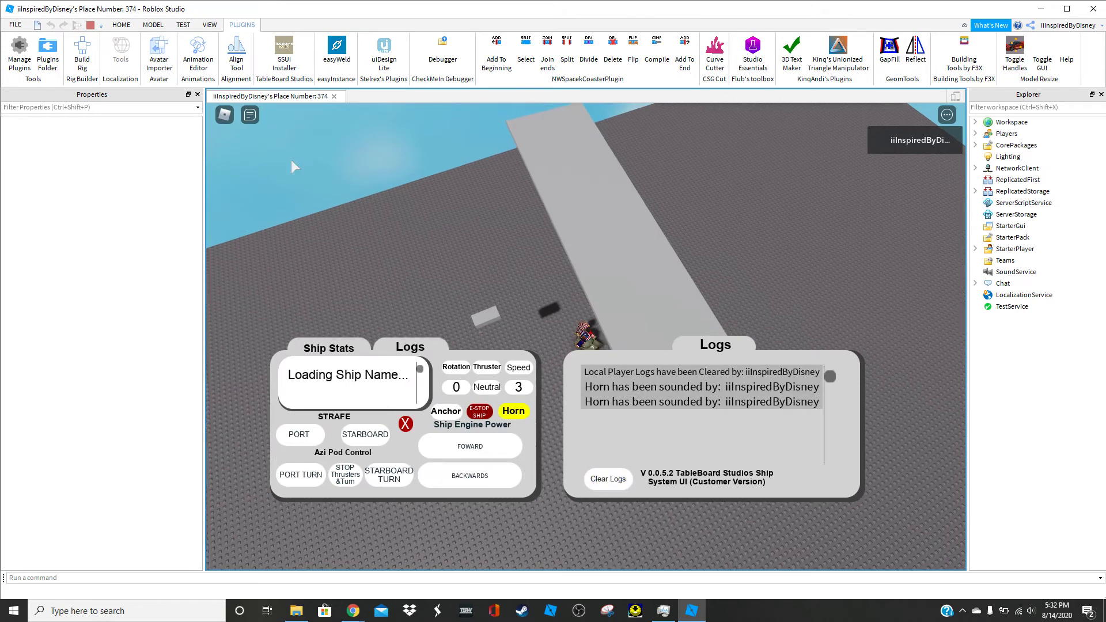
click(437, 346)
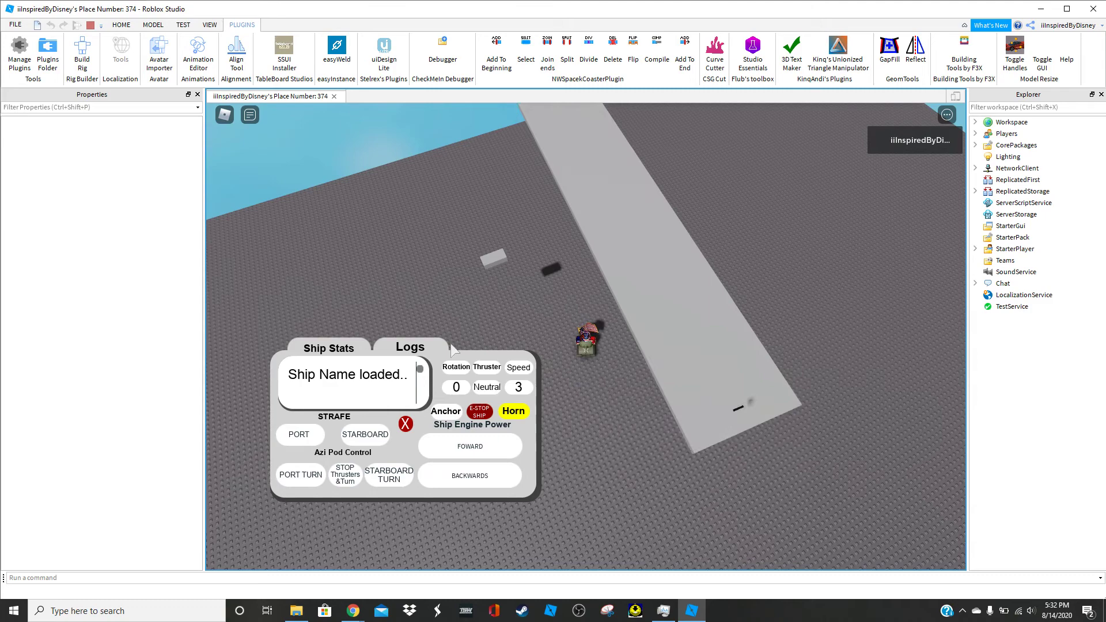
click(91, 25)
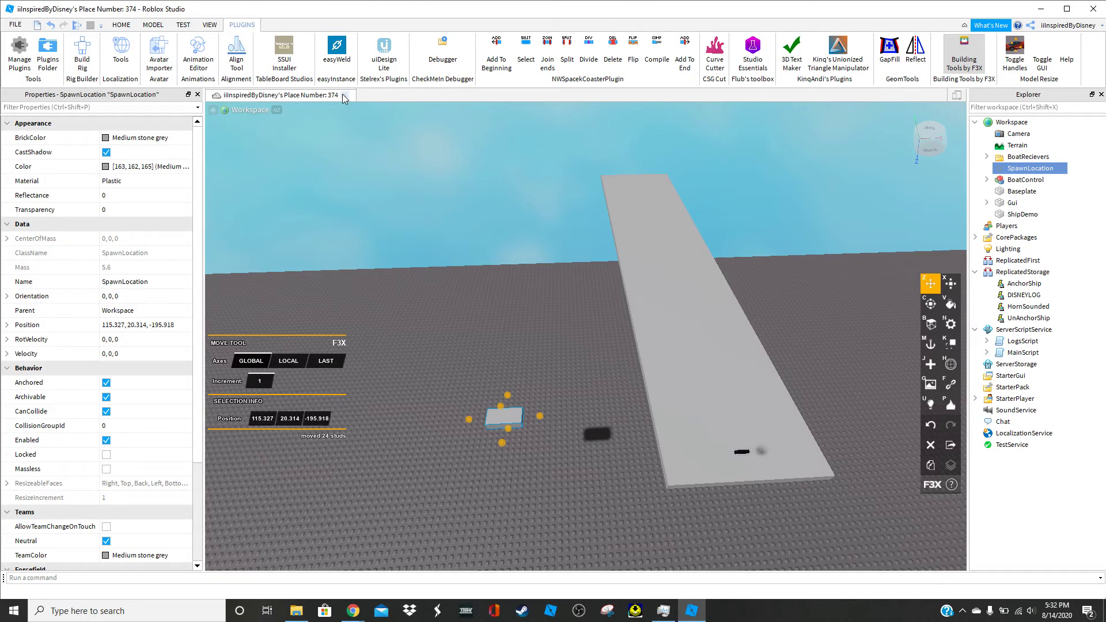
Step: Delete BoatRecievers, BoatControl, Gui and ShipDemo from the Workspace
click(1024, 157)
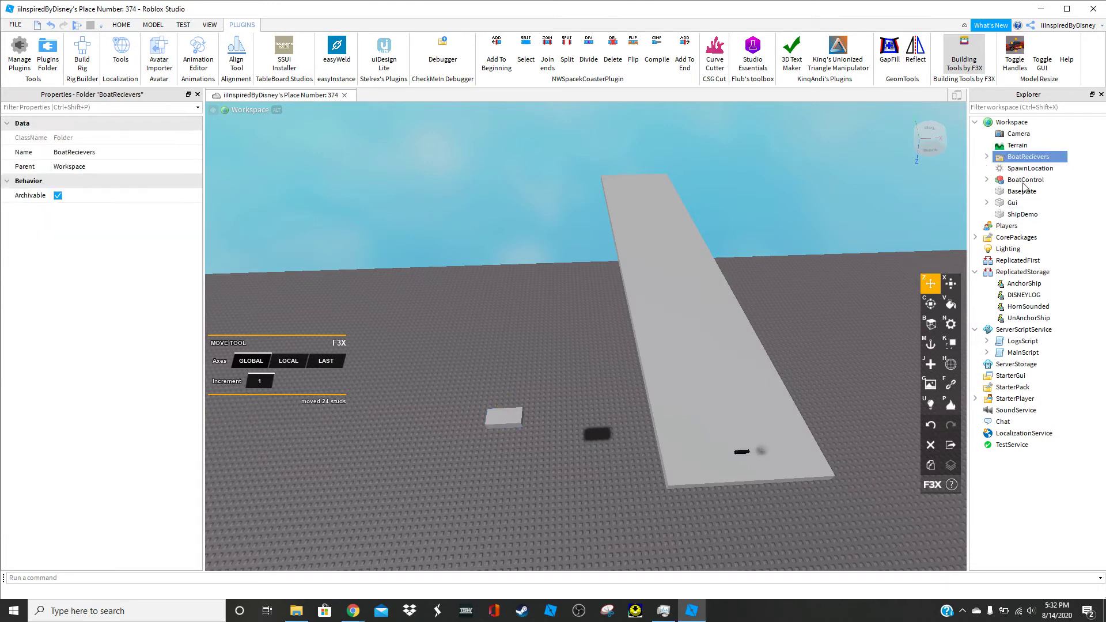
ctrl+click(1020, 179)
ctrl+click(1012, 203)
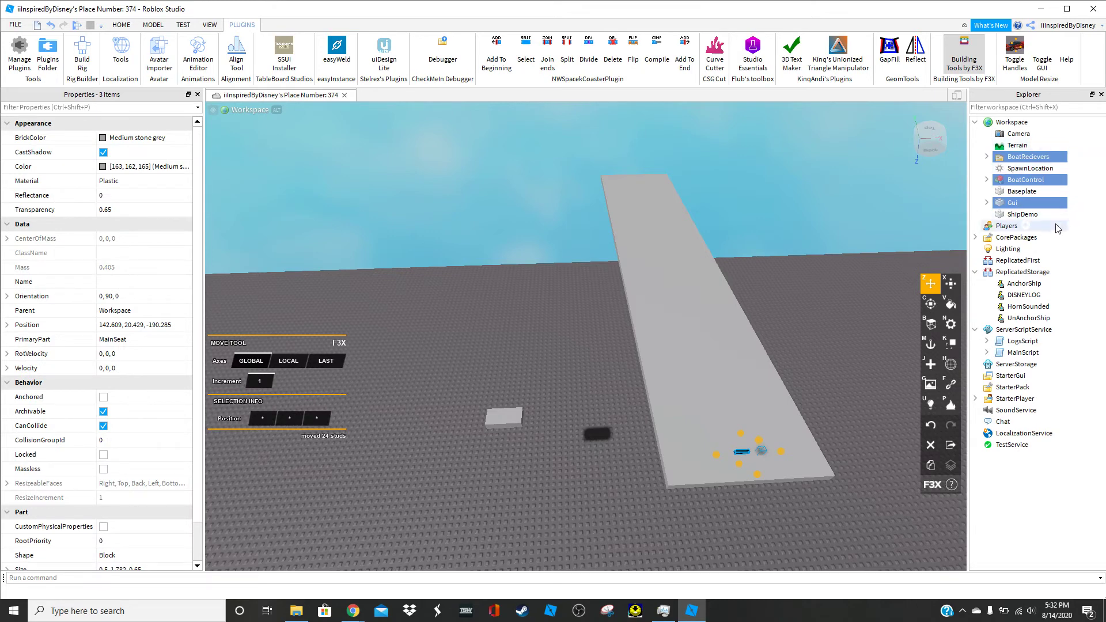
ctrl+click(1022, 214)
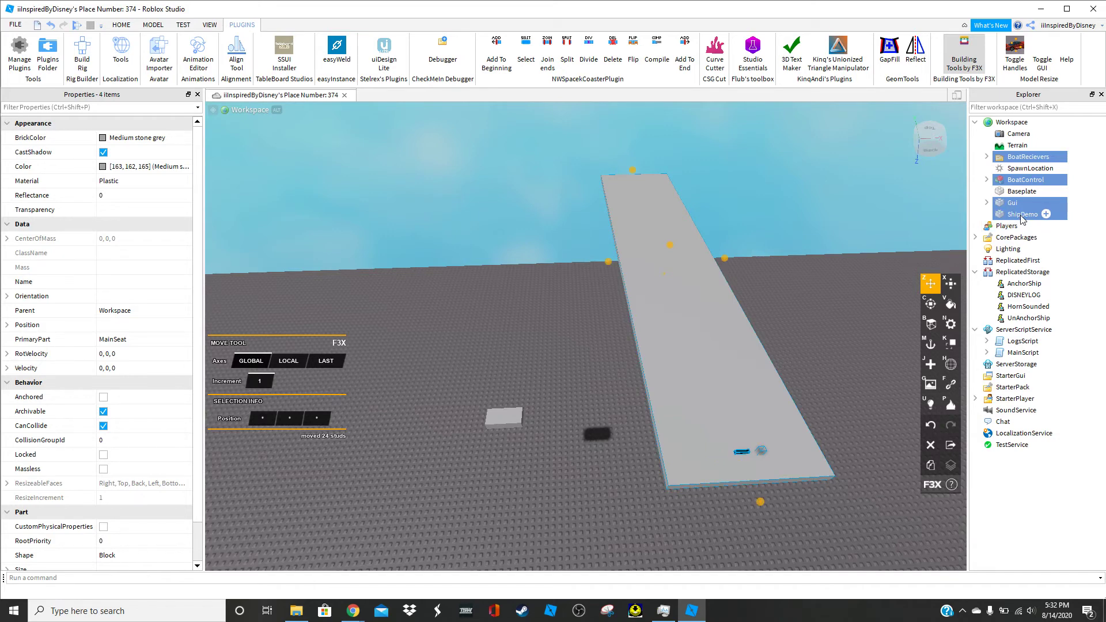
key(Delete)
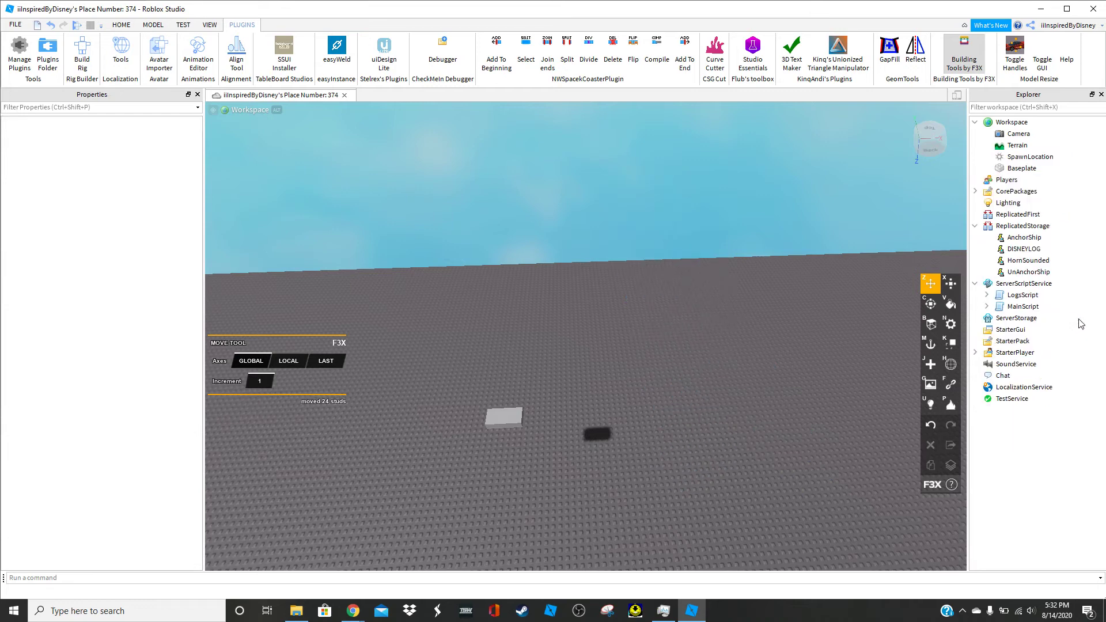
Step: Delete the AnchorShip, DISNEYLOG, HornSounded and UnAnchorShip events from ReplicatedStorage
drag(1086, 279, 1040, 253)
click(1037, 249)
key(Delete)
click(1025, 238)
key(Delete)
Step: Delete LogsScript and MainScript from ServerScriptService
click(1023, 260)
ctrl+click(1023, 249)
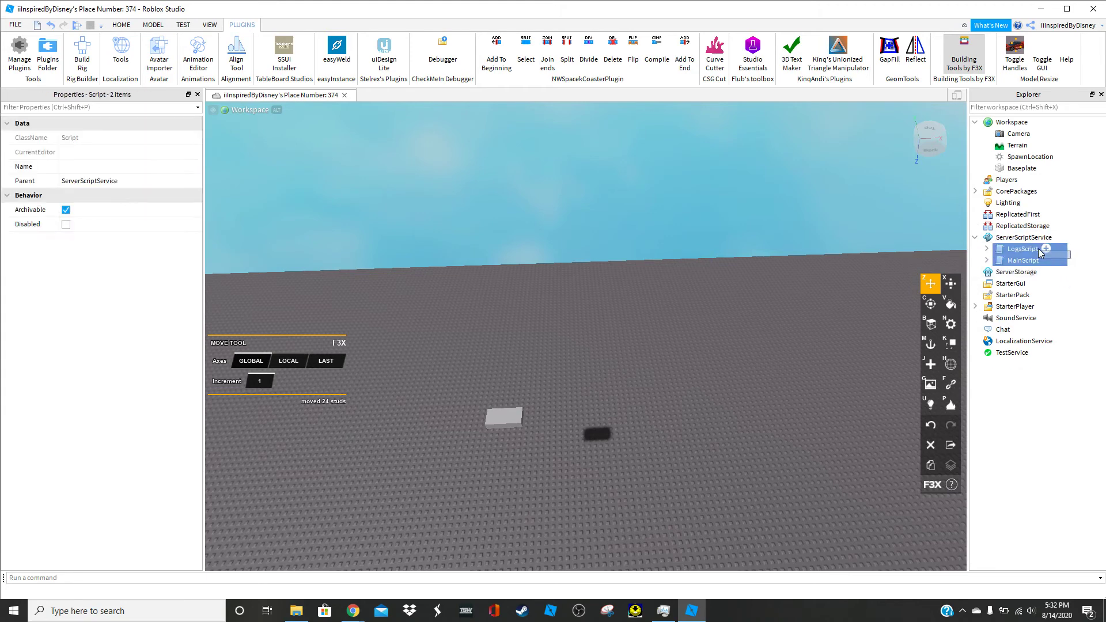
key(Delete)
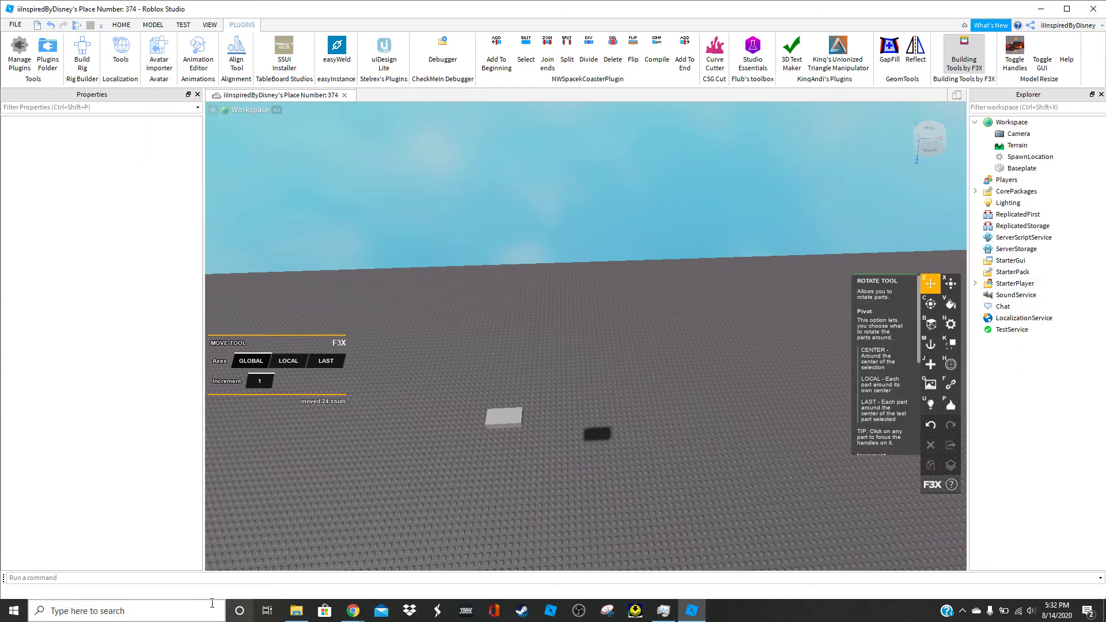
Step: Insert the v_0.0.6 TableBoard Studios Ship System model file from the Downloads folder into the place
click(296, 611)
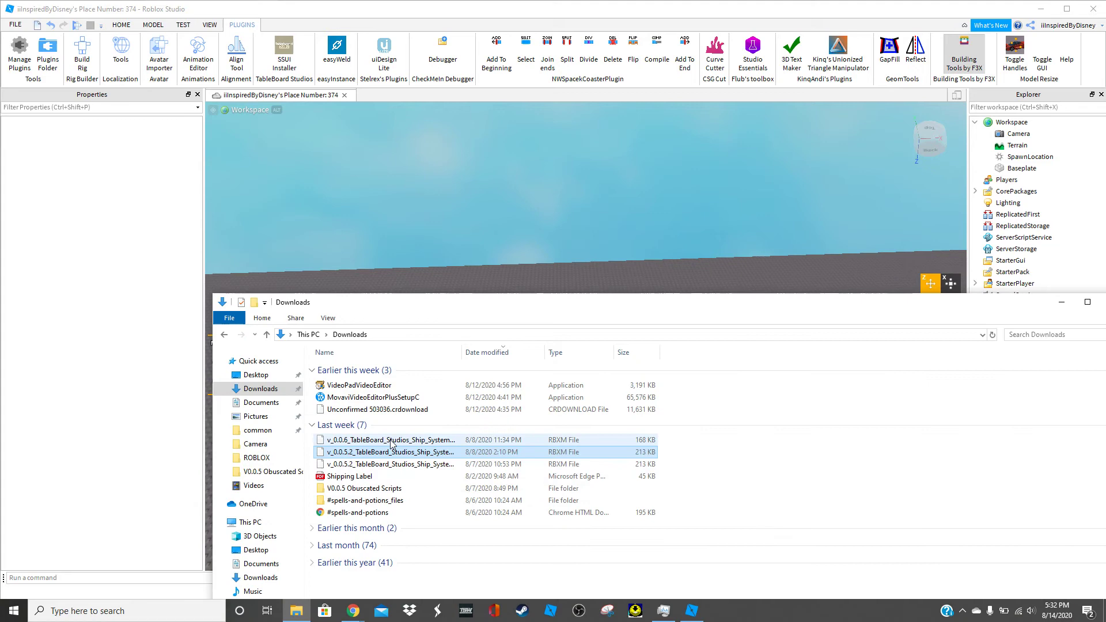
drag(391, 443, 555, 172)
click(1061, 302)
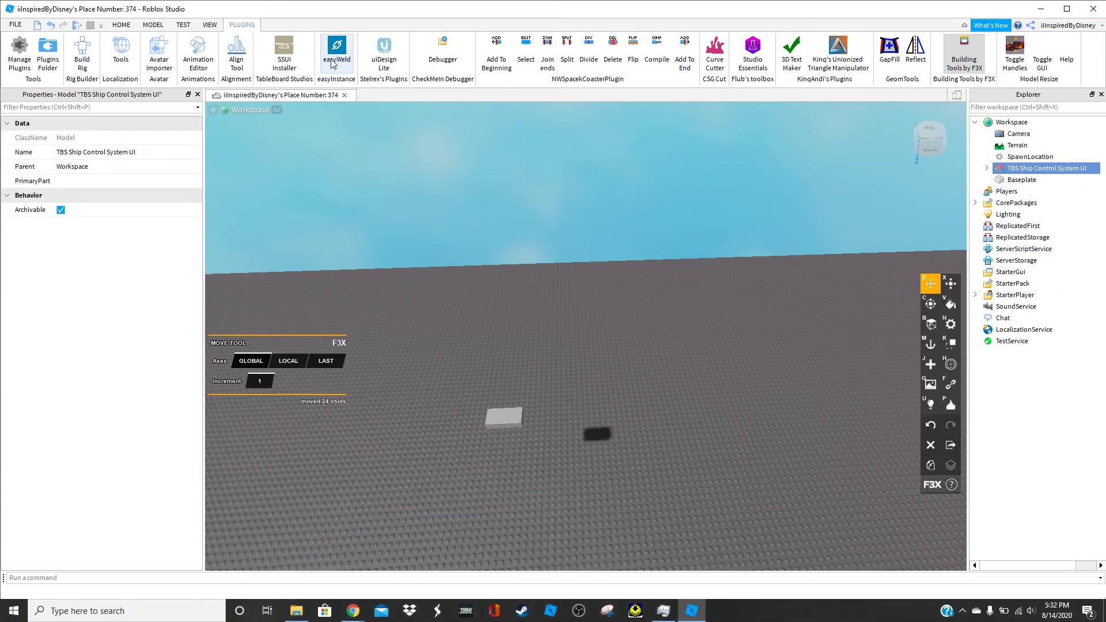
Step: Open the Ship System UI Installer plugin and start the installation
right_drag(489, 323, 488, 320)
click(278, 44)
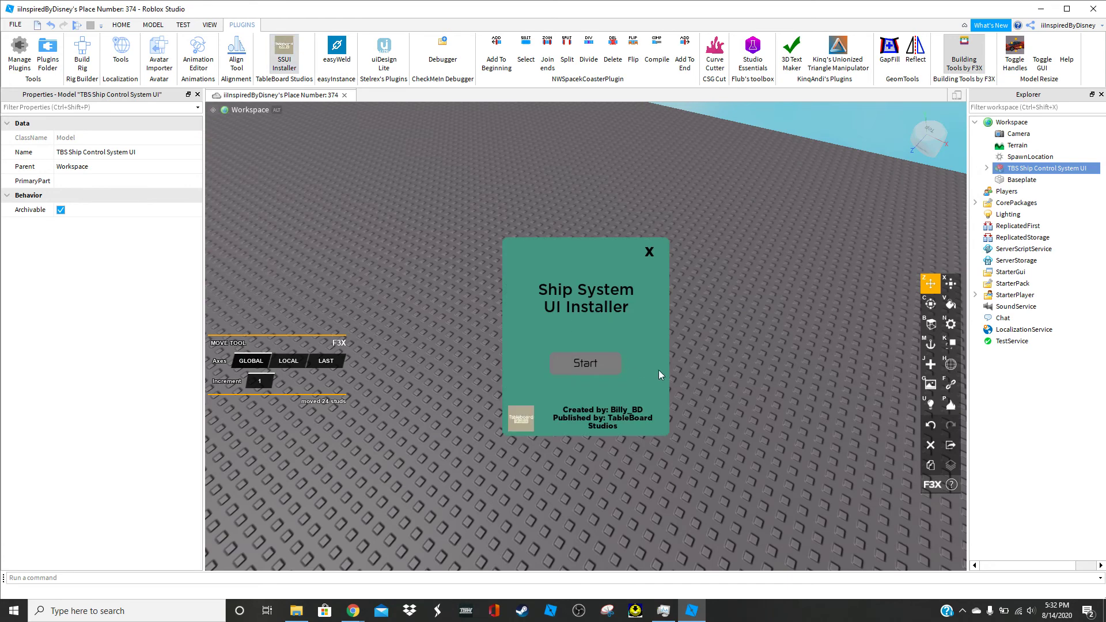
click(599, 365)
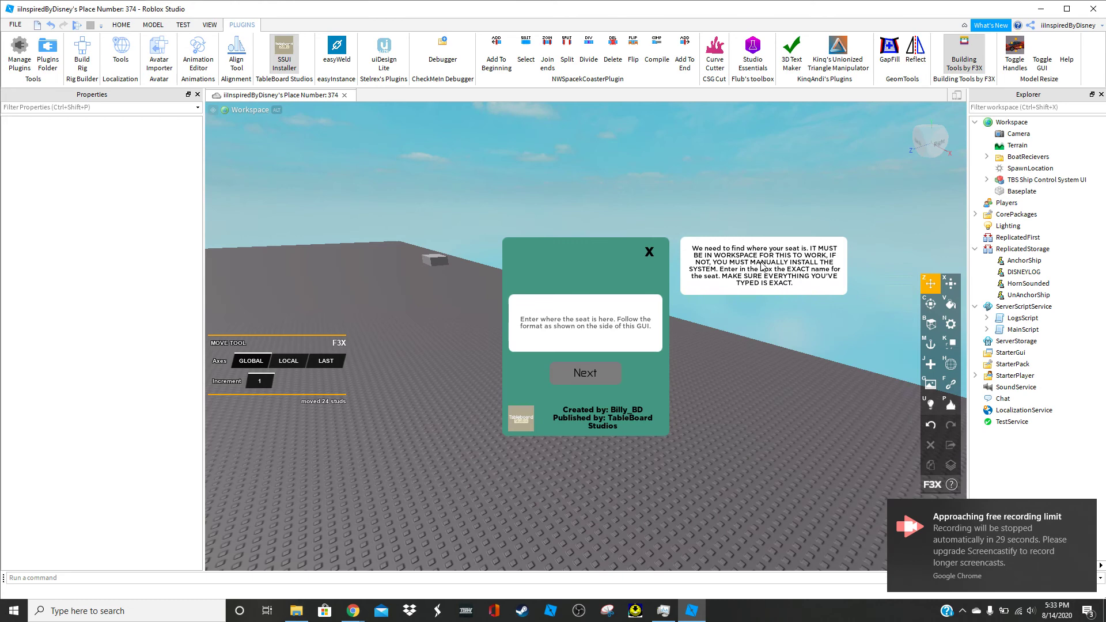
click(1085, 510)
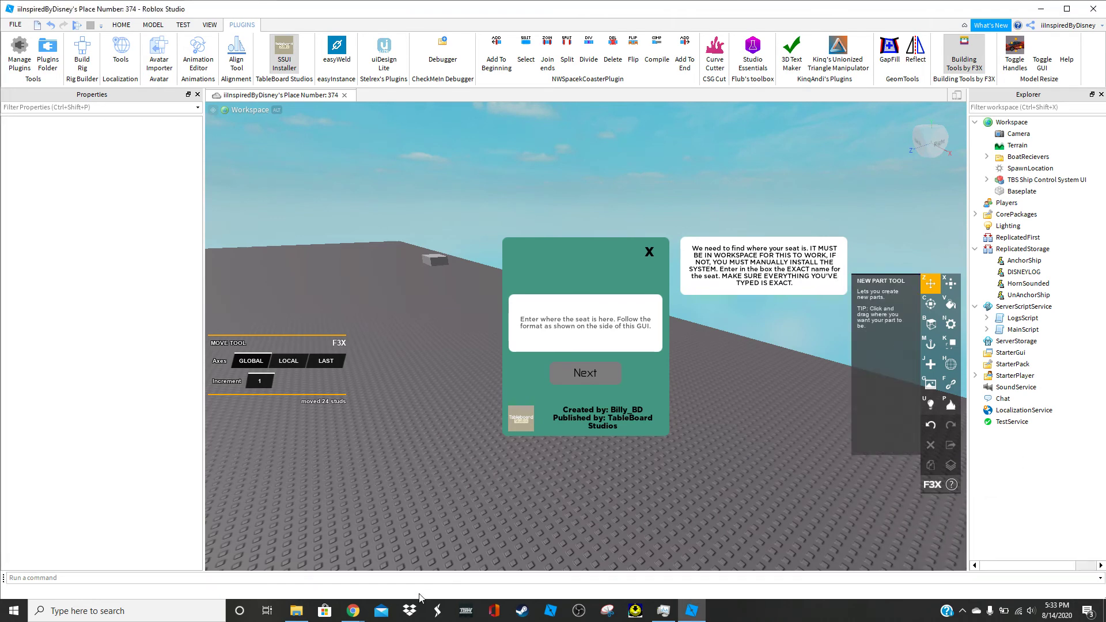
mouse_move(350, 612)
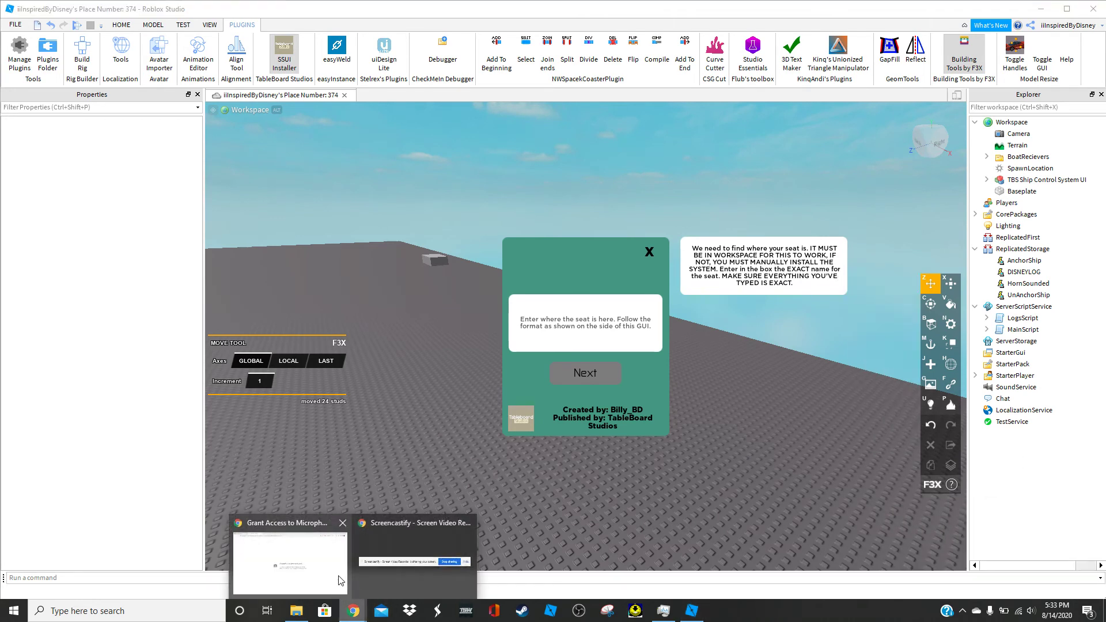
click(341, 581)
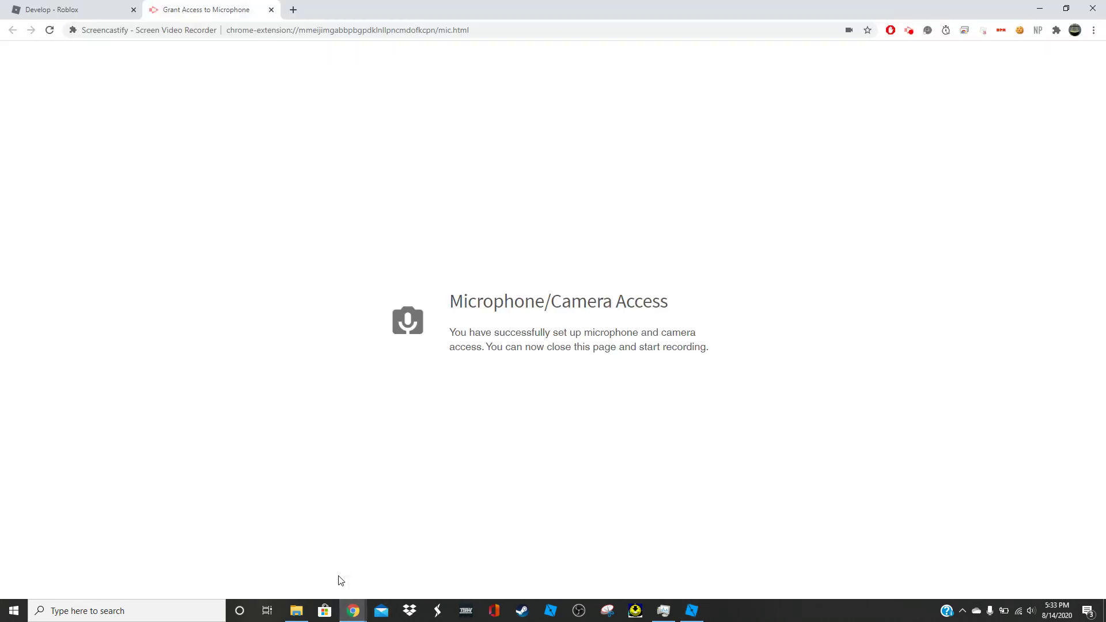
click(908, 30)
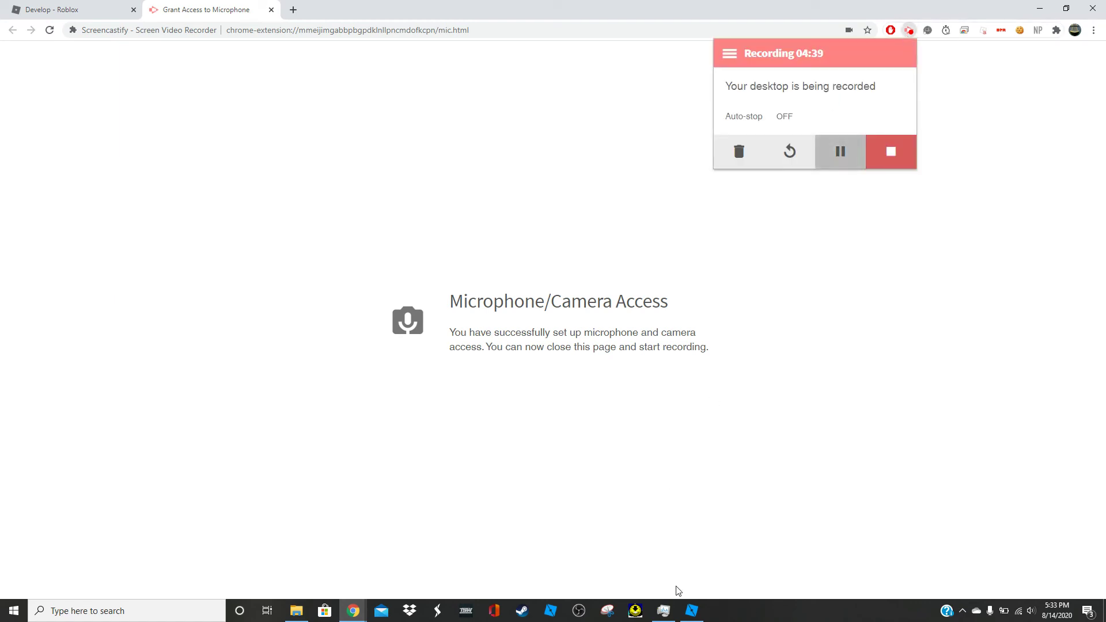
click(686, 613)
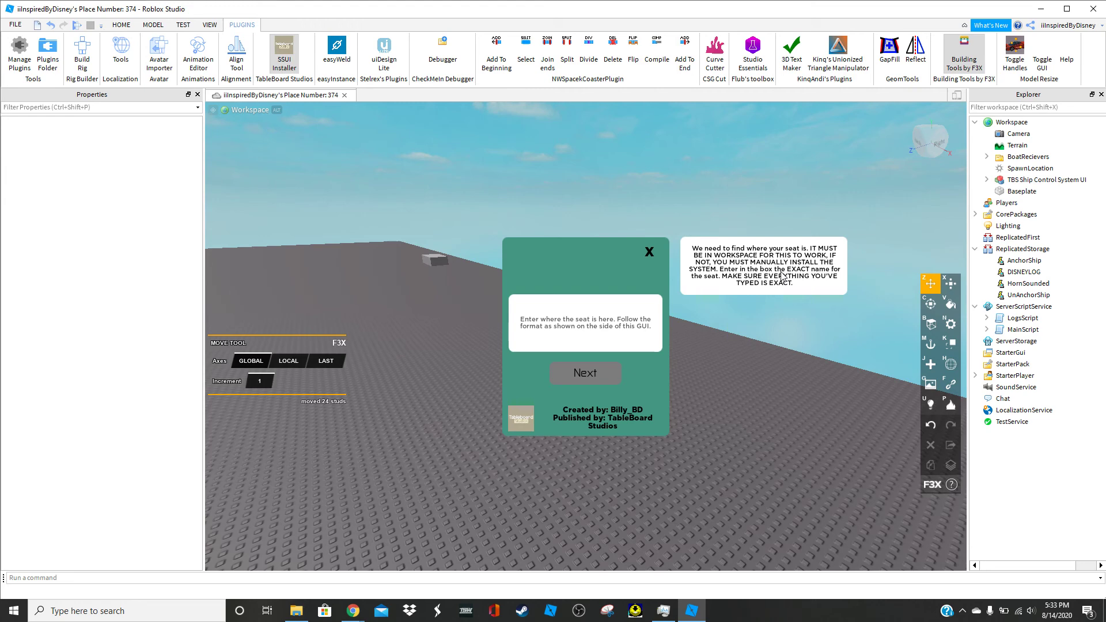
Step: Create a vehicle seat part on the baseplate beside the installer dialog and raise it 6 studs
right_drag(405, 330, 405, 330)
key(j)
key(a)
click(320, 361)
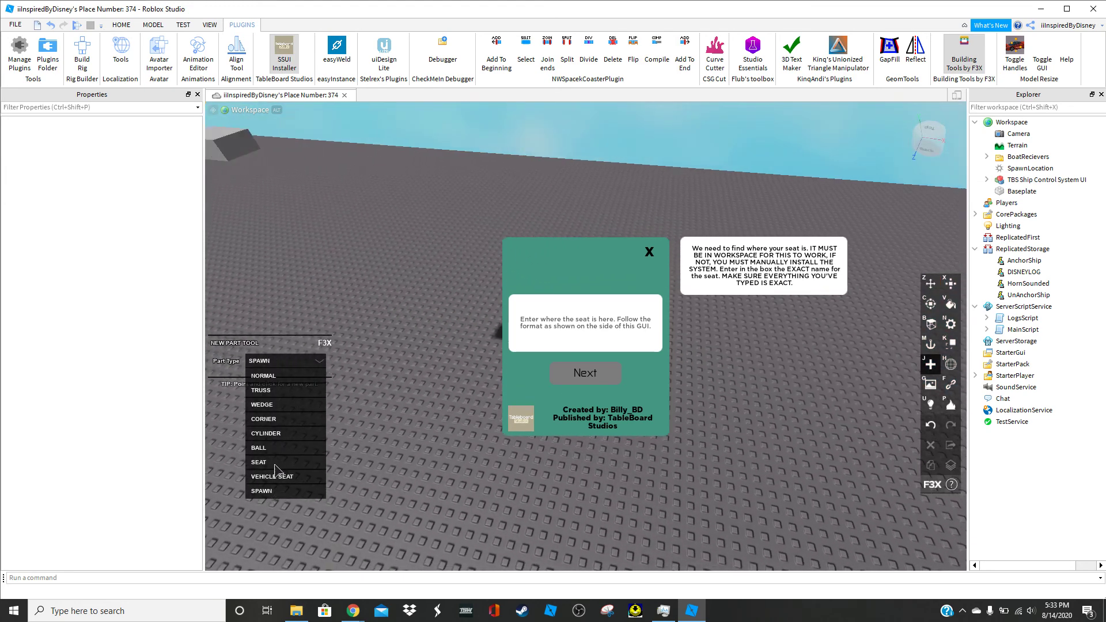
key(a)
click(275, 481)
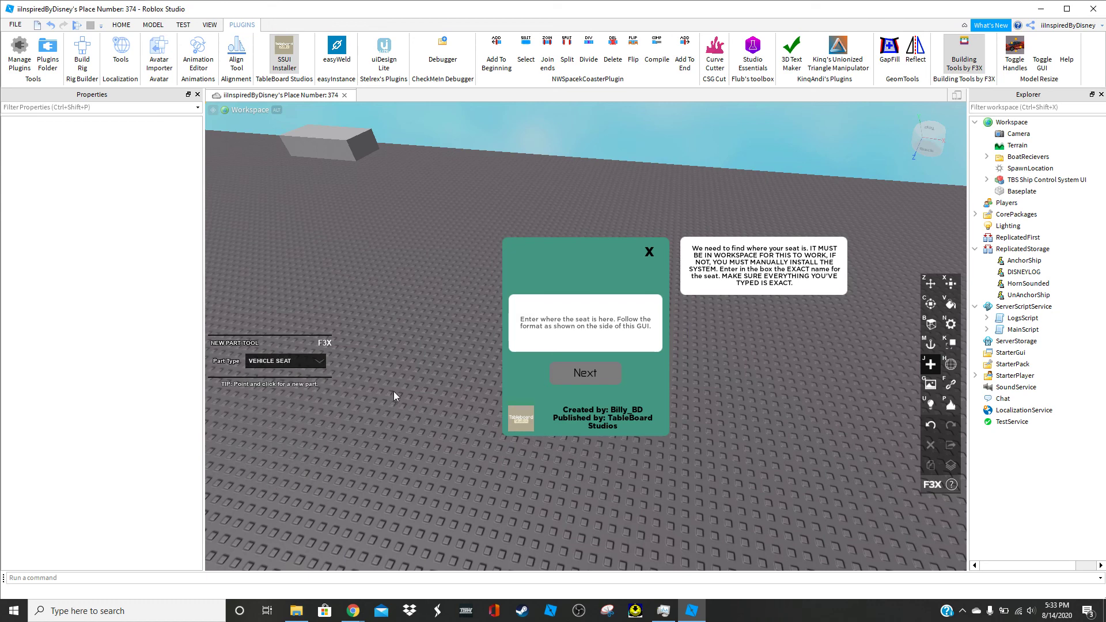
click(393, 392)
drag(383, 377, 367, 331)
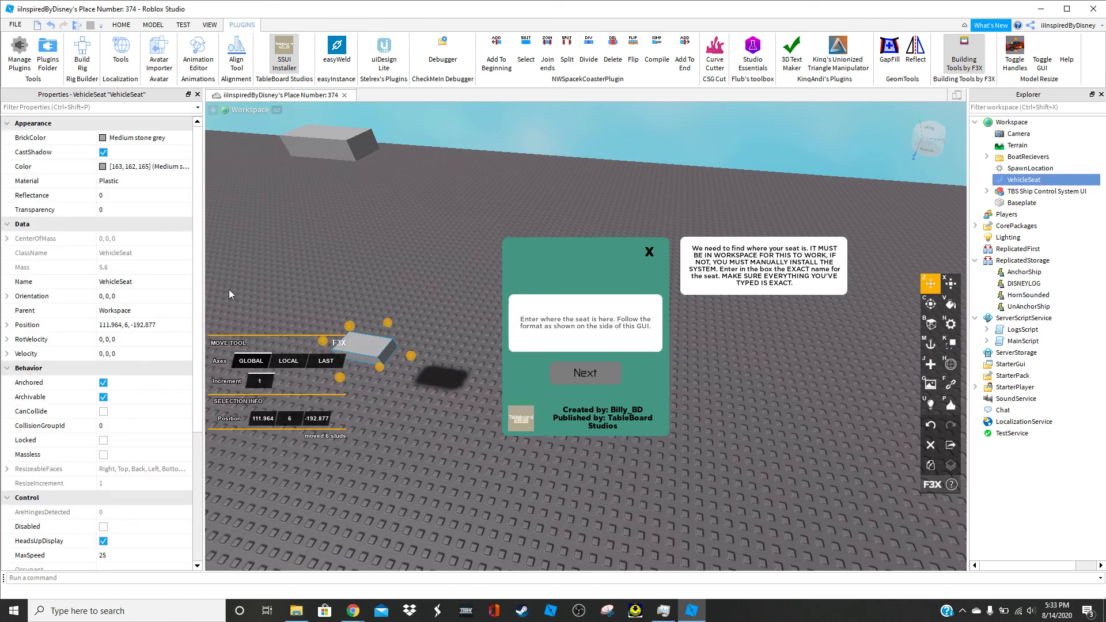
Step: Rename the new vehicle seat, entering a name that begins with Pilo
key(a)
click(145, 281)
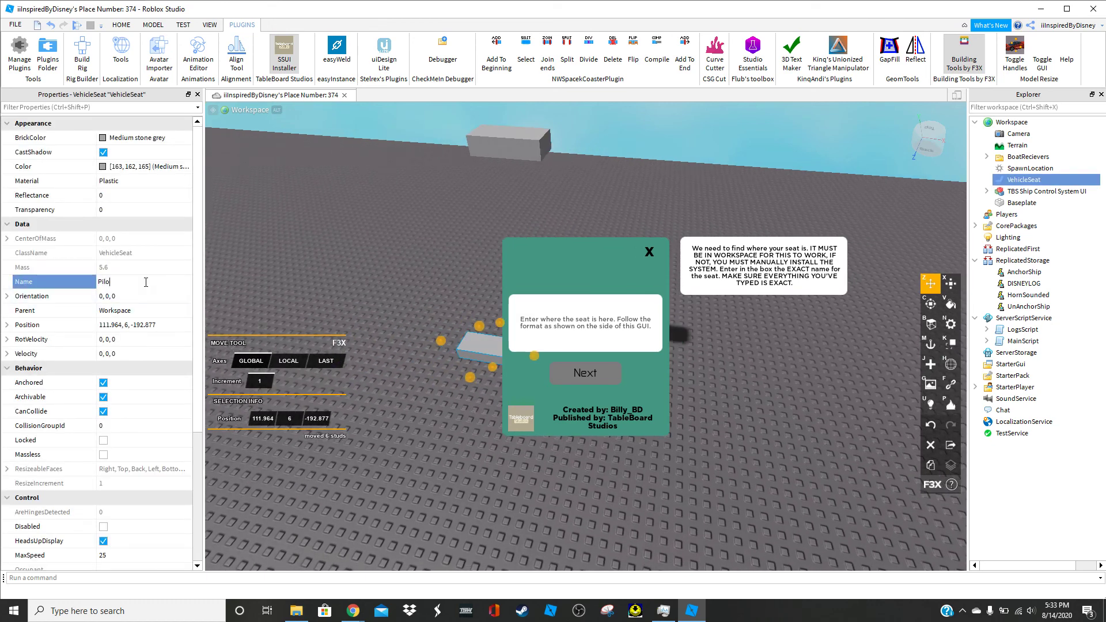